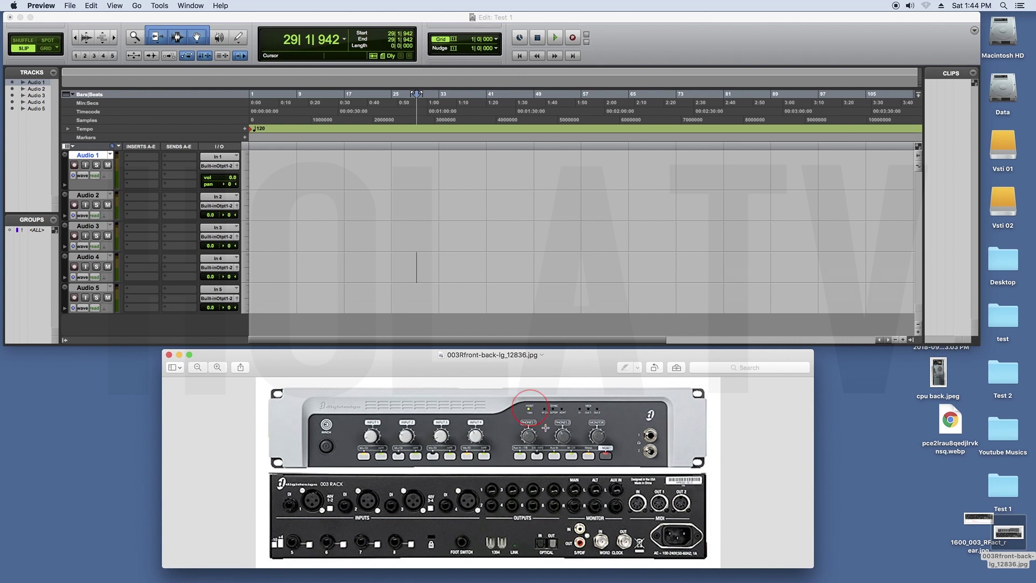
Switch to Pro Tools, open the I/O Setup and review the Avid 003 Rack's input and output paths
{"action": "key", "text": "super+Tab"}
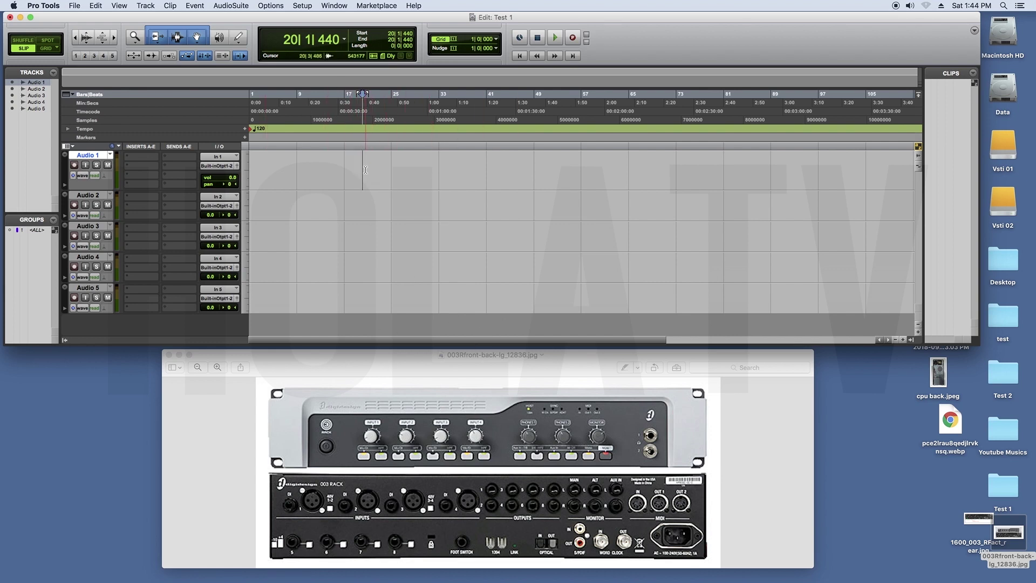
{"action": "left_click", "coordinate": [303, 6]}
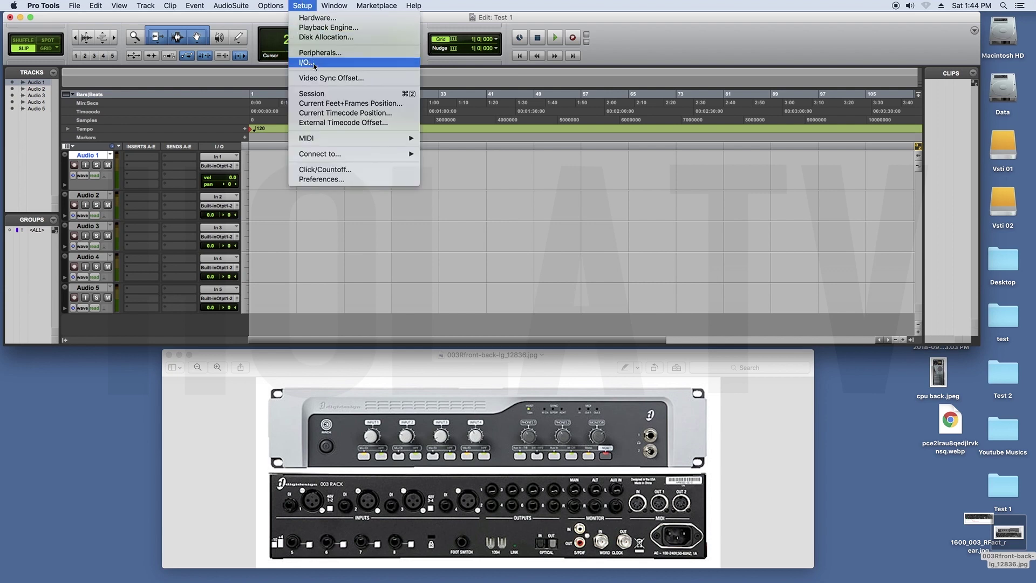
{"action": "left_click", "coordinate": [315, 64]}
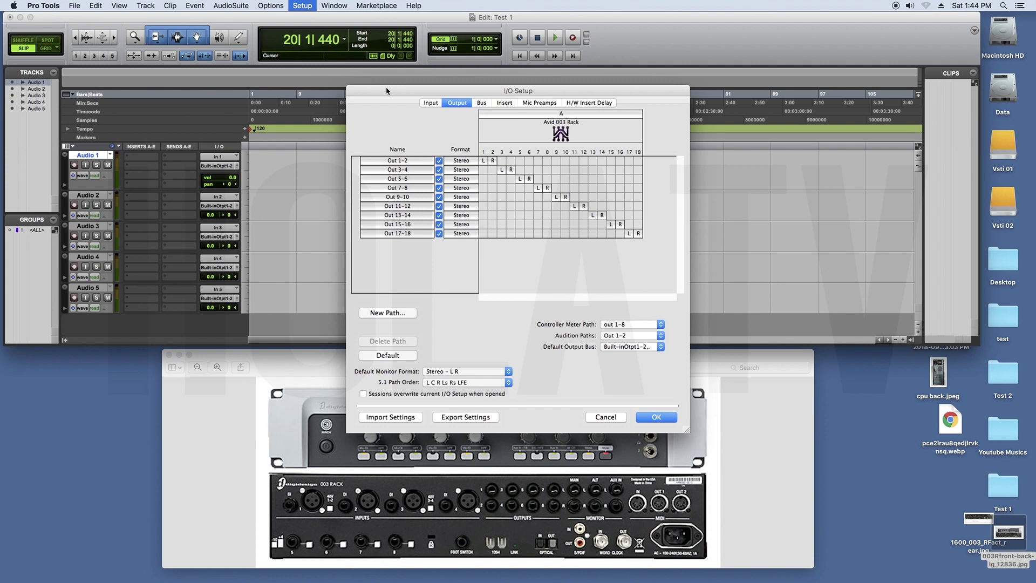
{"action": "left_click_drag", "start_coordinate": [387, 91], "coordinate": [398, 145]}
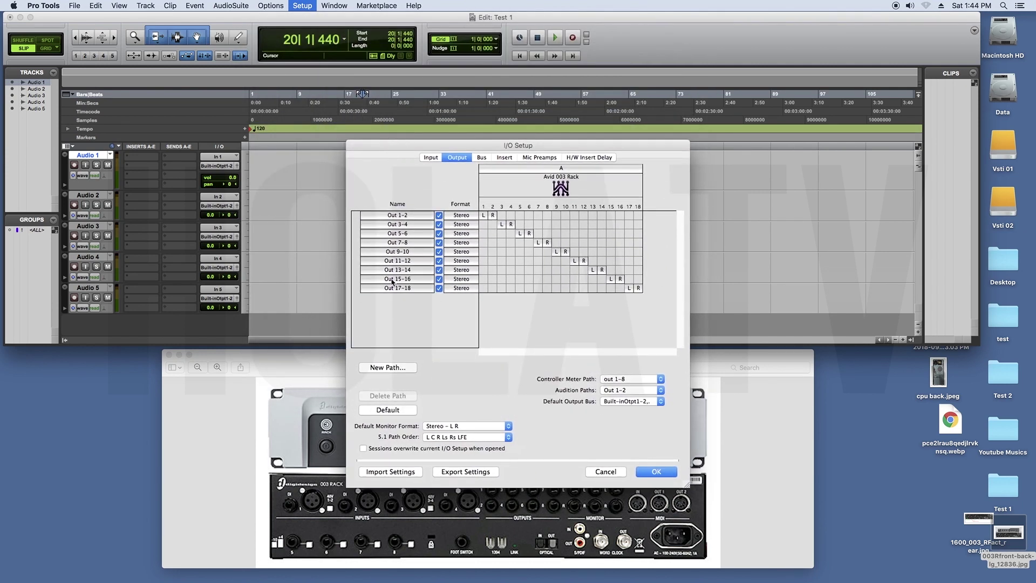
{"action": "left_click", "coordinate": [427, 158]}
{"action": "left_click", "coordinate": [458, 158]}
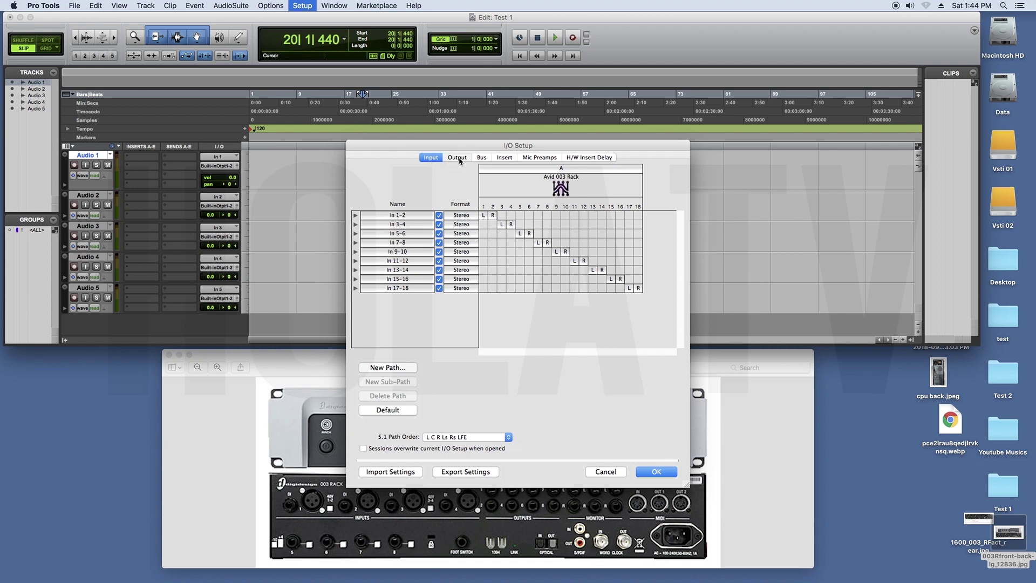
{"action": "left_click", "coordinate": [430, 158]}
{"action": "left_click", "coordinate": [394, 288]}
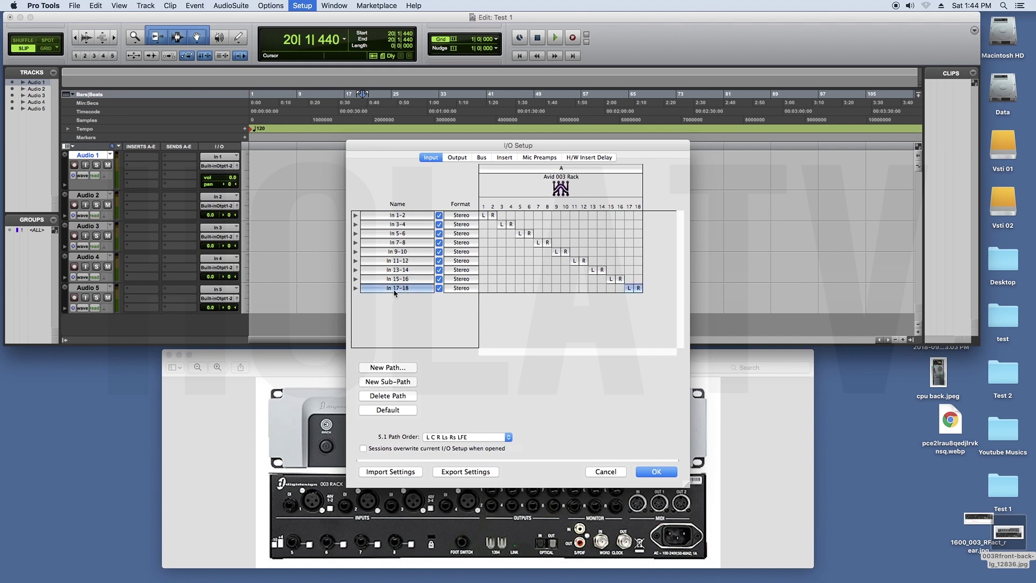
{"action": "left_click", "coordinate": [398, 216]}
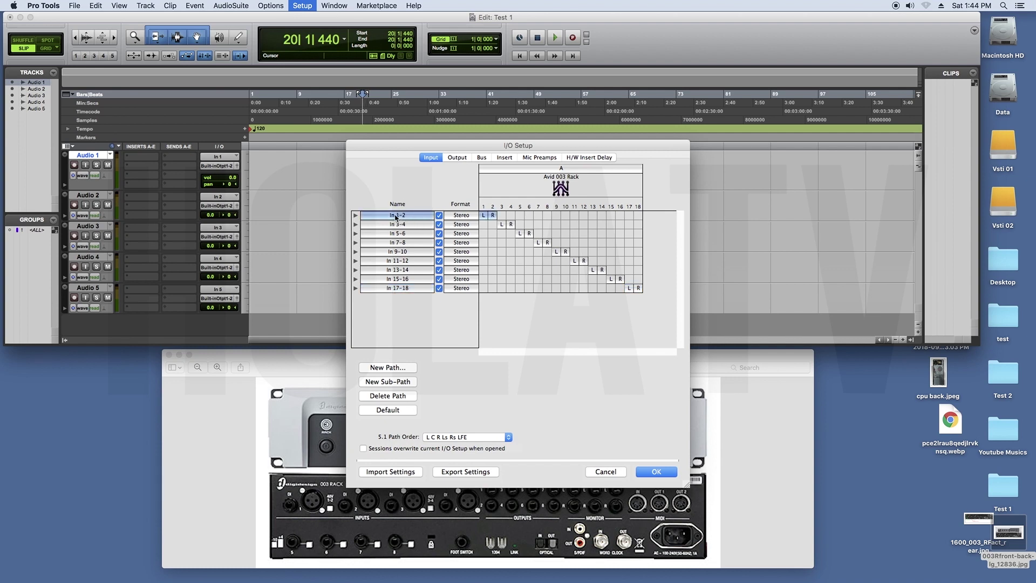
Inspect the mono sub-paths of In 1-2 and the output paths, and leave the I/O Setup without changes
{"action": "left_click", "coordinate": [355, 216]}
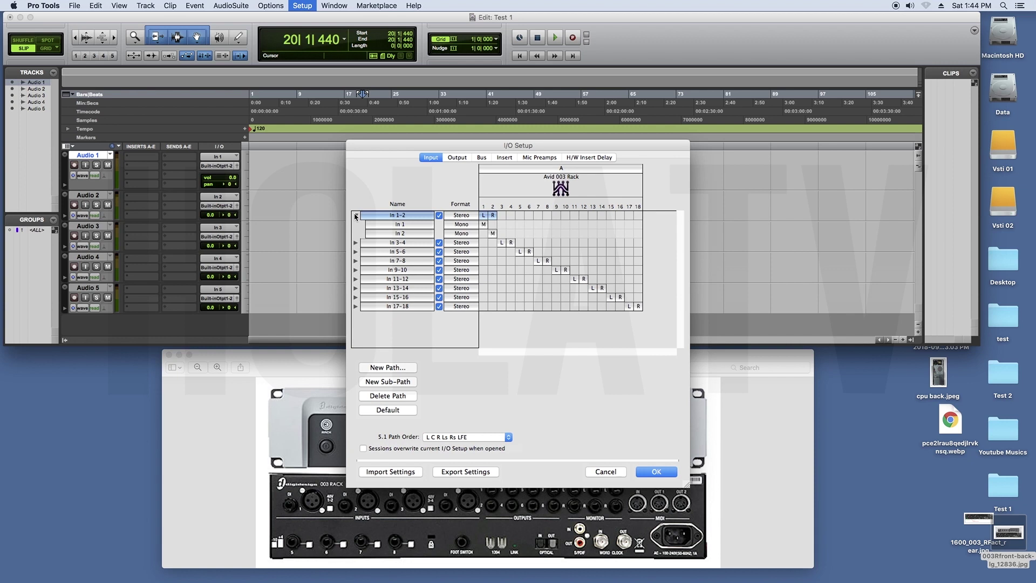
{"action": "left_click", "coordinate": [399, 233]}
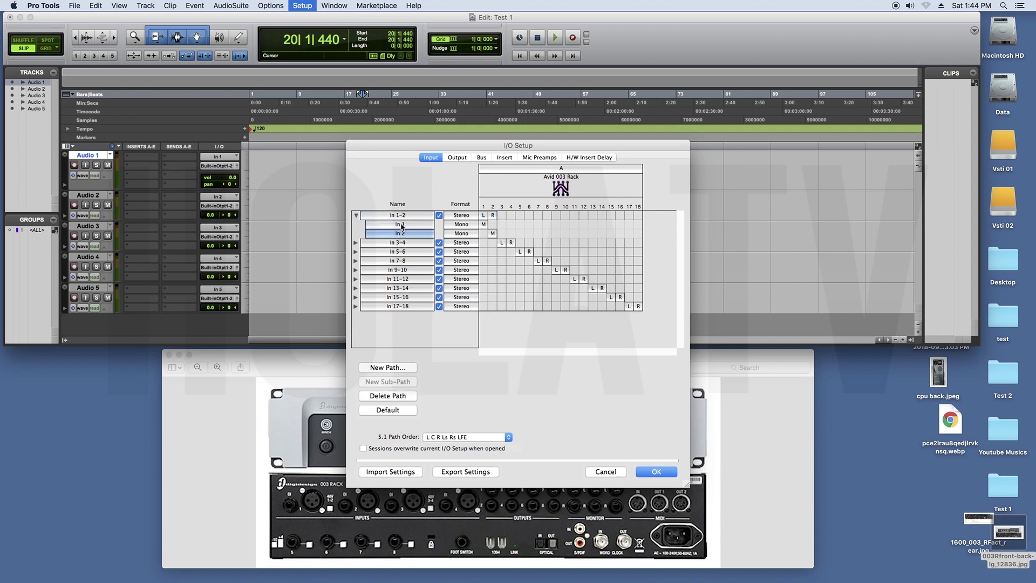
{"action": "left_click", "coordinate": [402, 227]}
{"action": "left_click", "coordinate": [400, 235]}
{"action": "left_click", "coordinate": [402, 226]}
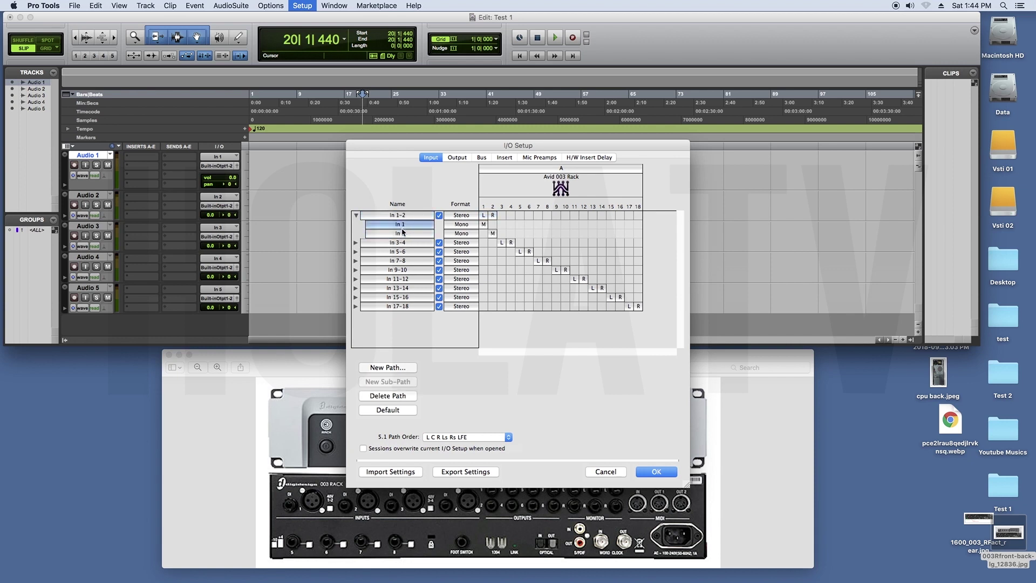
{"action": "left_click", "coordinate": [402, 227]}
{"action": "left_click", "coordinate": [403, 226]}
{"action": "left_click", "coordinate": [402, 216]}
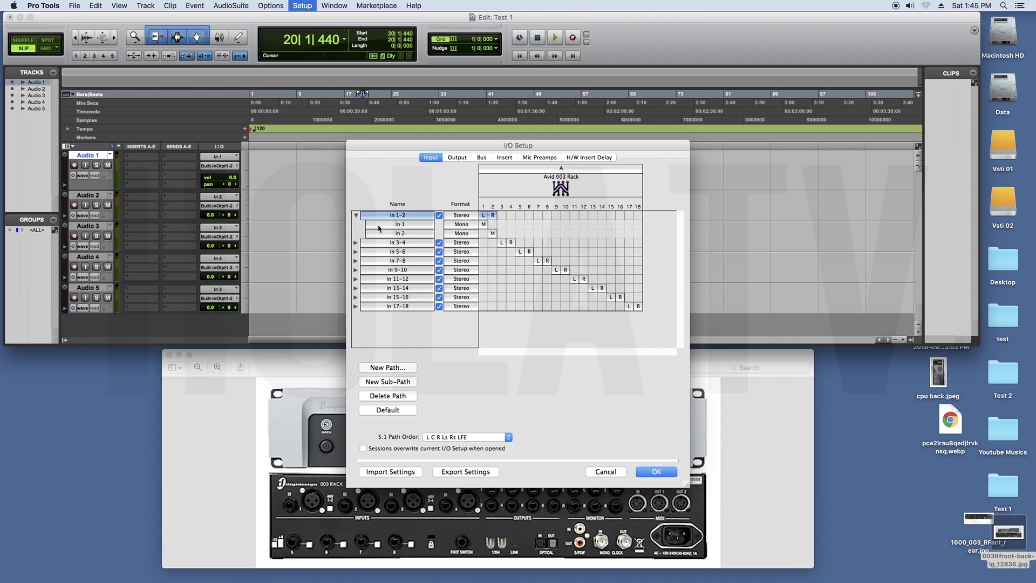
{"action": "left_click", "coordinate": [356, 215]}
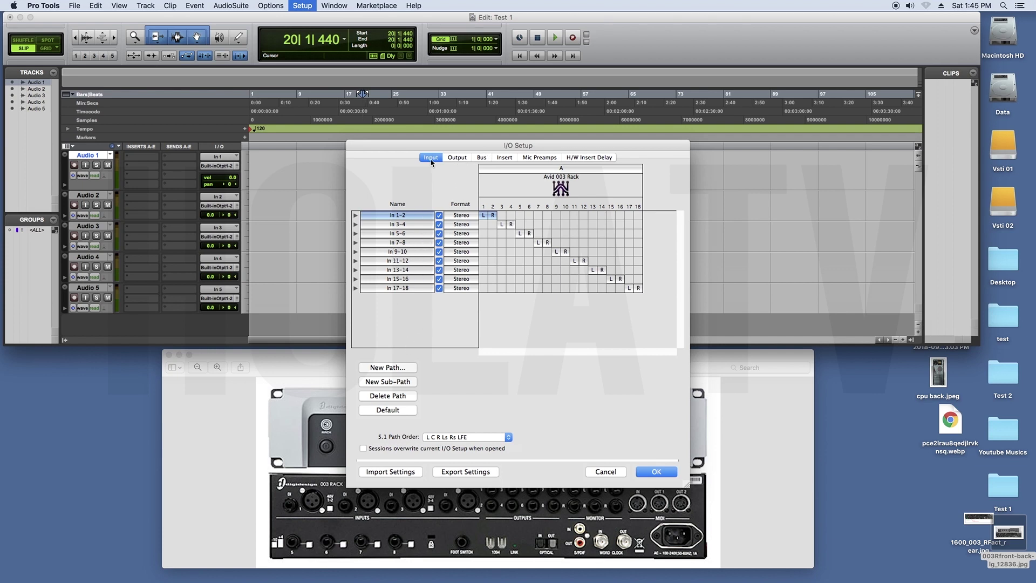
{"action": "left_click", "coordinate": [457, 158]}
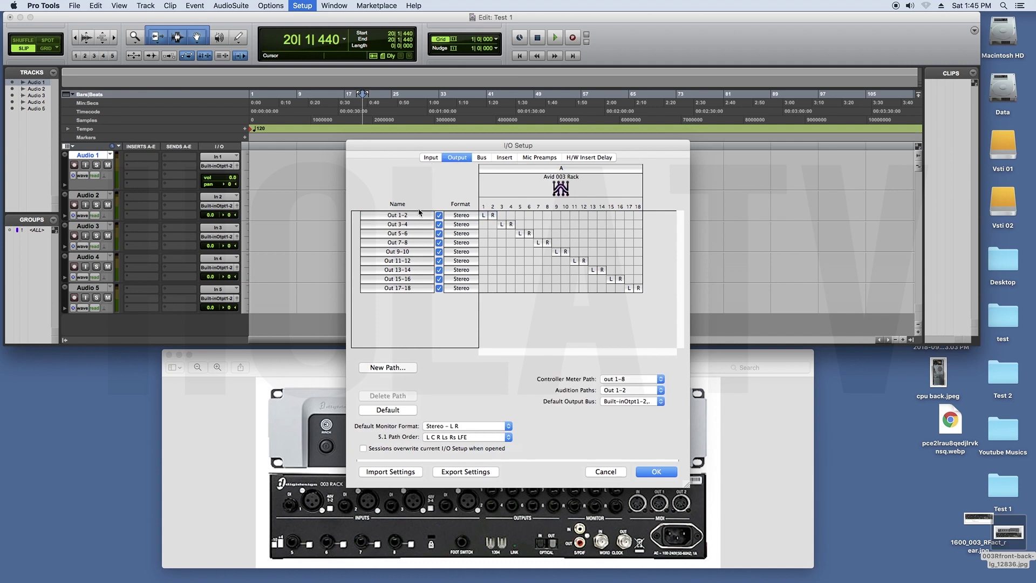
{"action": "left_click", "coordinate": [606, 472]}
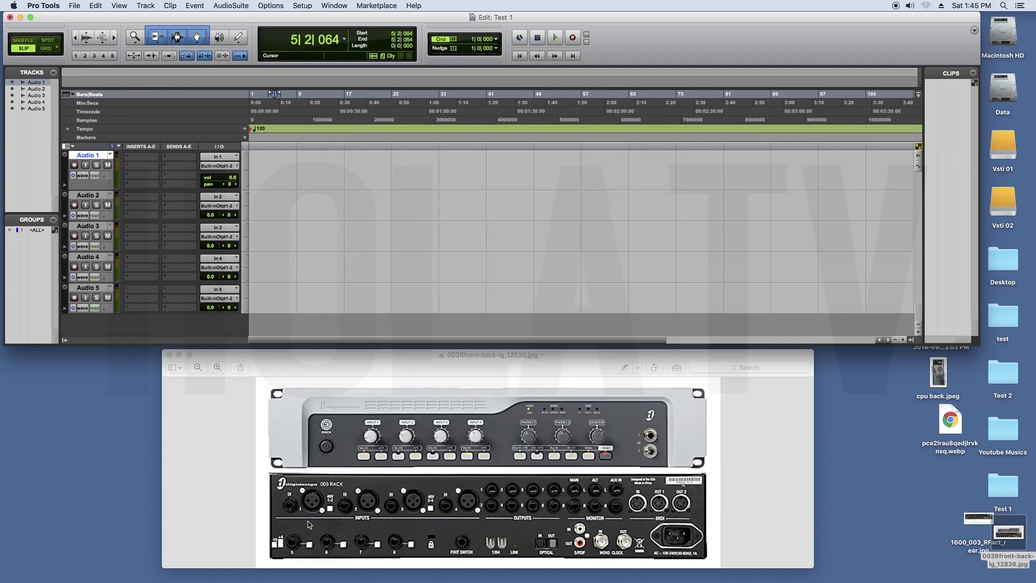
Look at the interface's rear inputs in the picture and the mono interface inputs available for the Audio 1 track
{"action": "left_click", "coordinate": [312, 488]}
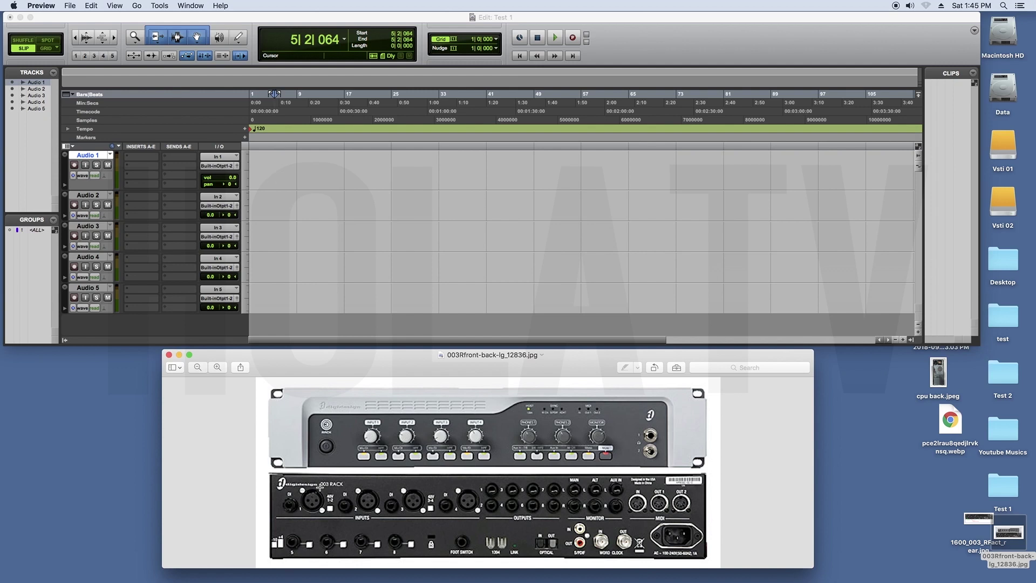
{"action": "left_click", "coordinate": [286, 162]}
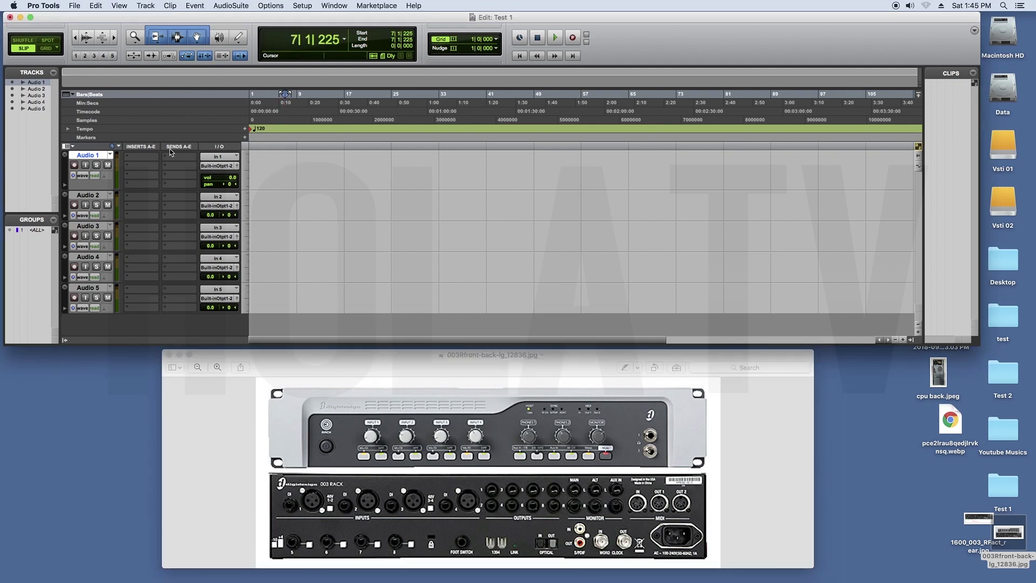
{"action": "left_click", "coordinate": [217, 158]}
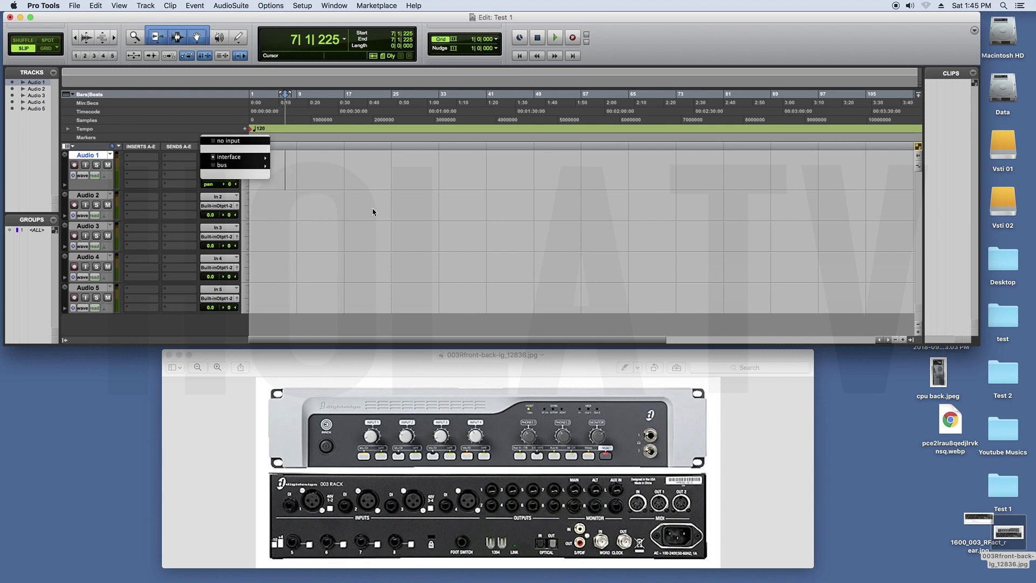
{"action": "left_click", "coordinate": [191, 184]}
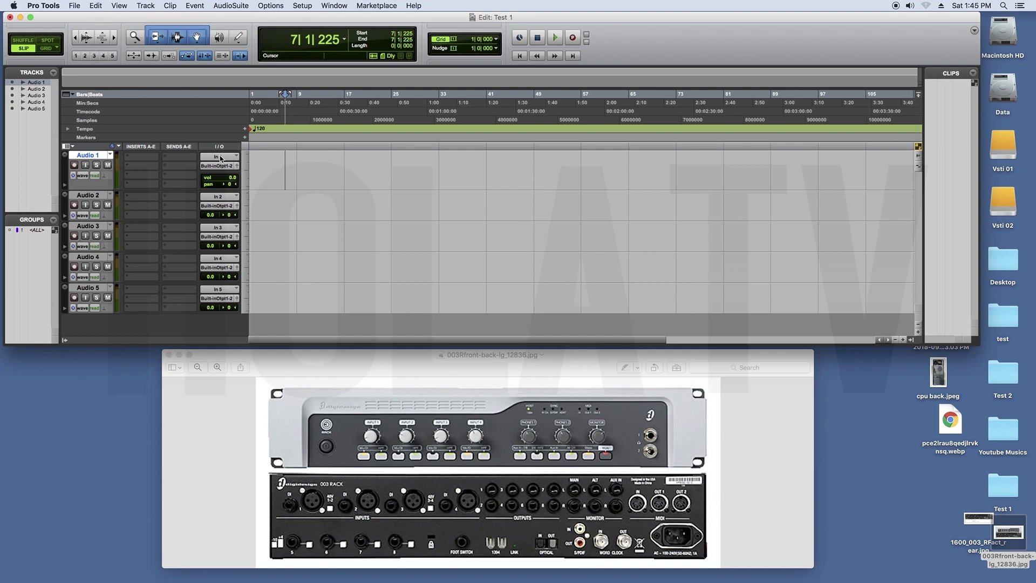
{"action": "left_click", "coordinate": [220, 158]}
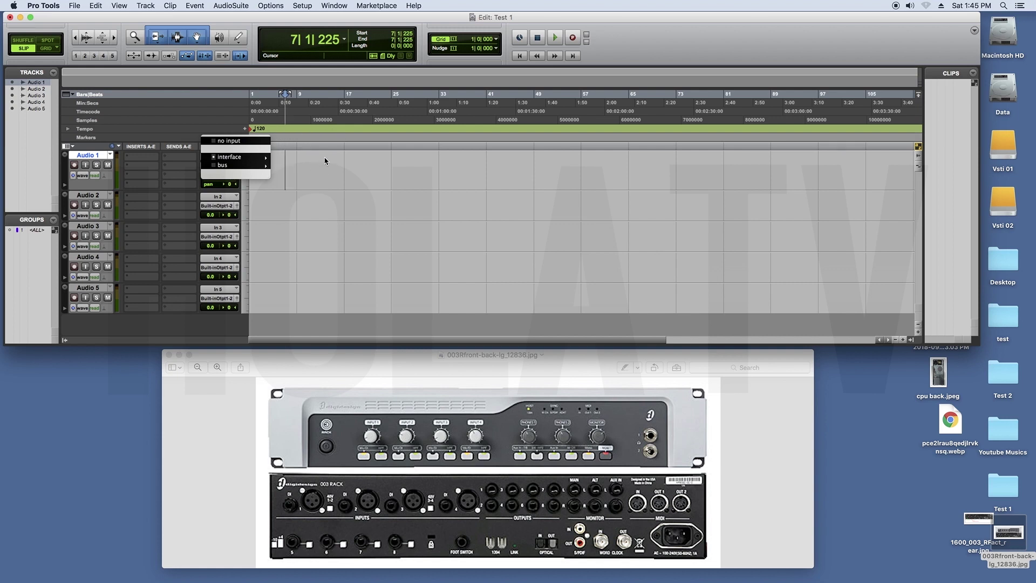
{"action": "mouse_move", "coordinate": [250, 158]}
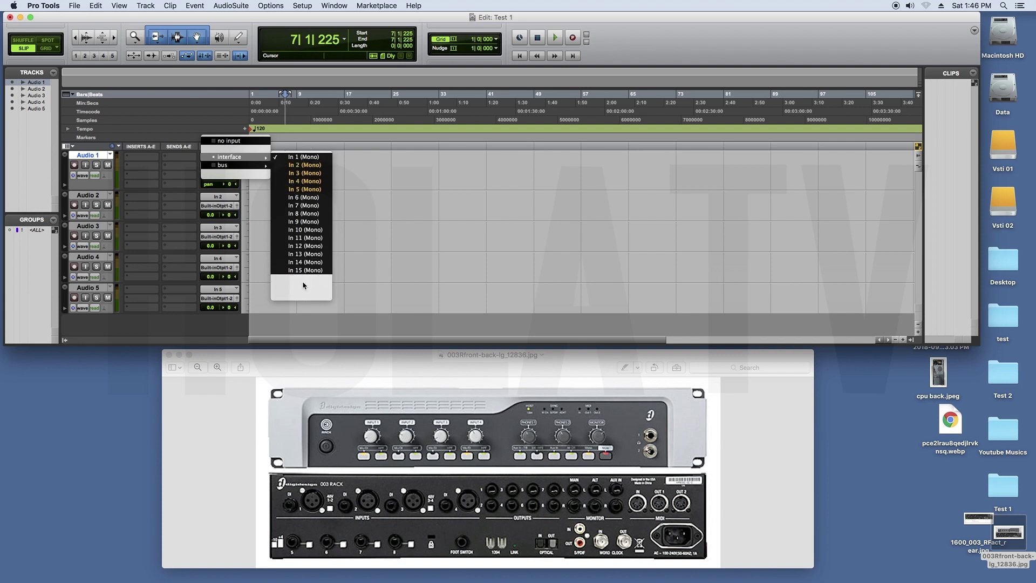
{"action": "left_click", "coordinate": [306, 298]}
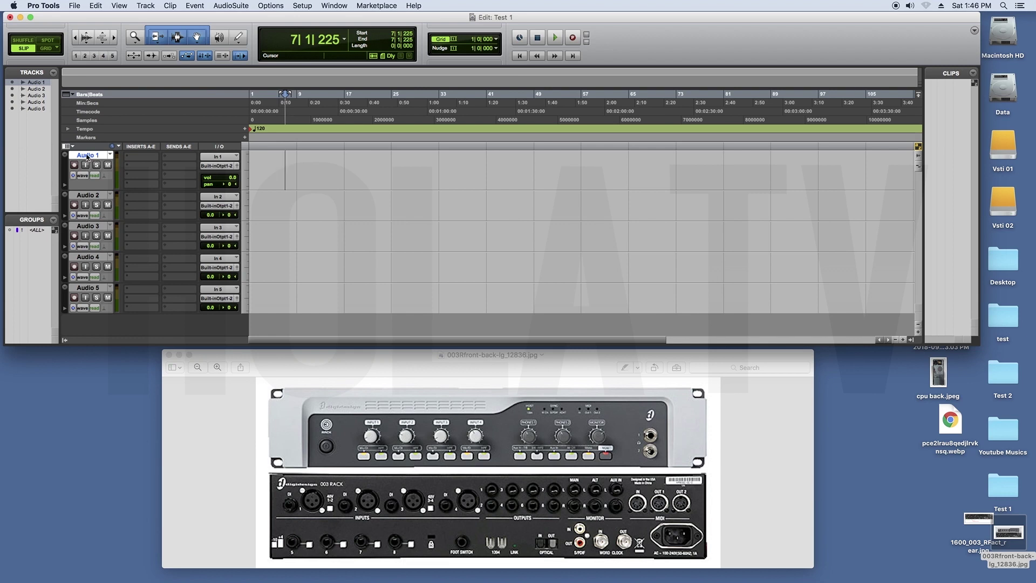
Choose In 1 (Mono) as the input of Audio 1 and arm the track for recording
{"action": "left_click", "coordinate": [218, 156]}
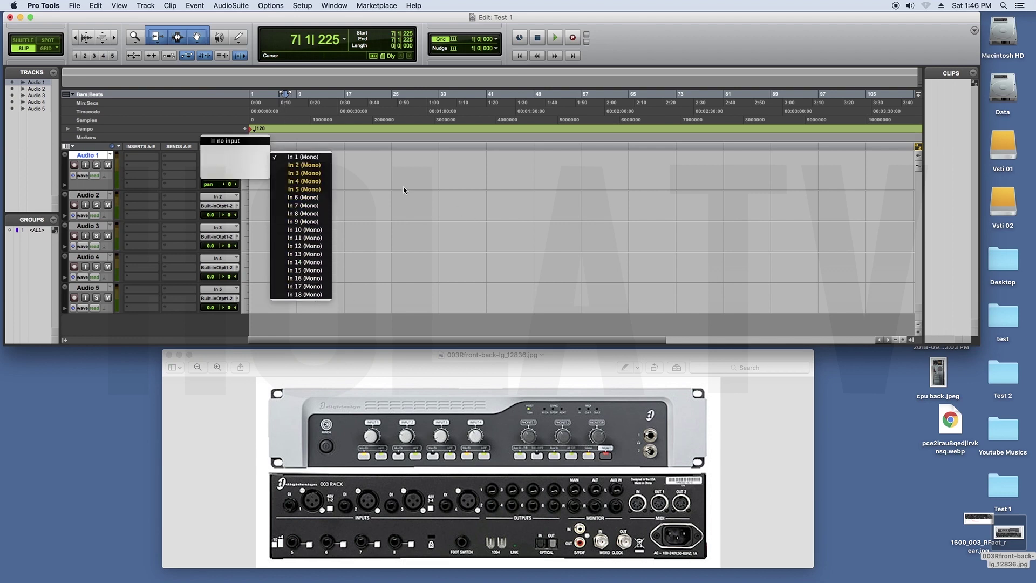
{"action": "left_click", "coordinate": [296, 158]}
{"action": "left_click", "coordinate": [74, 165]}
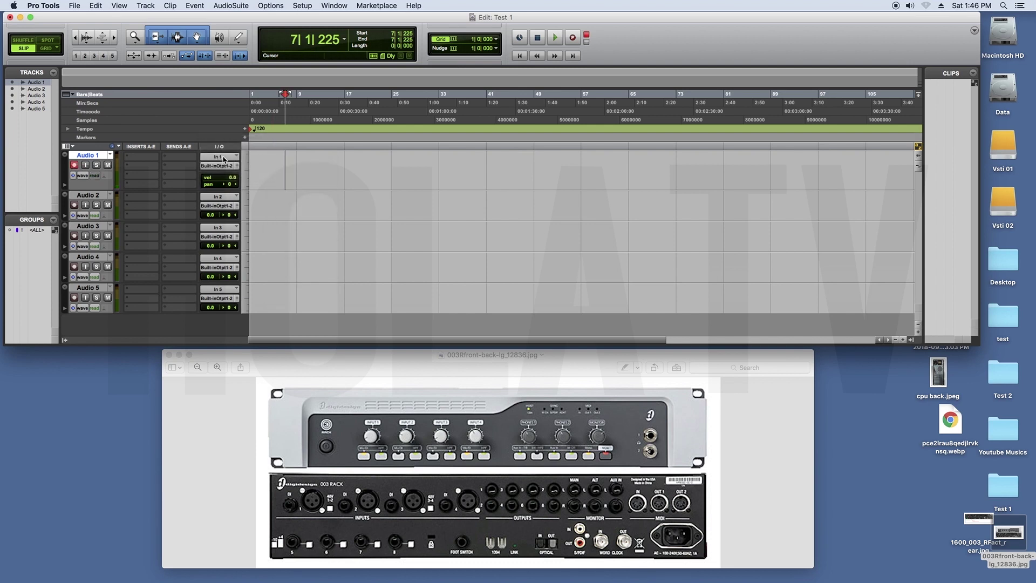
Set the input of the Audio 1 track to the interface's In 2 (Mono)
{"action": "left_click", "coordinate": [270, 170]}
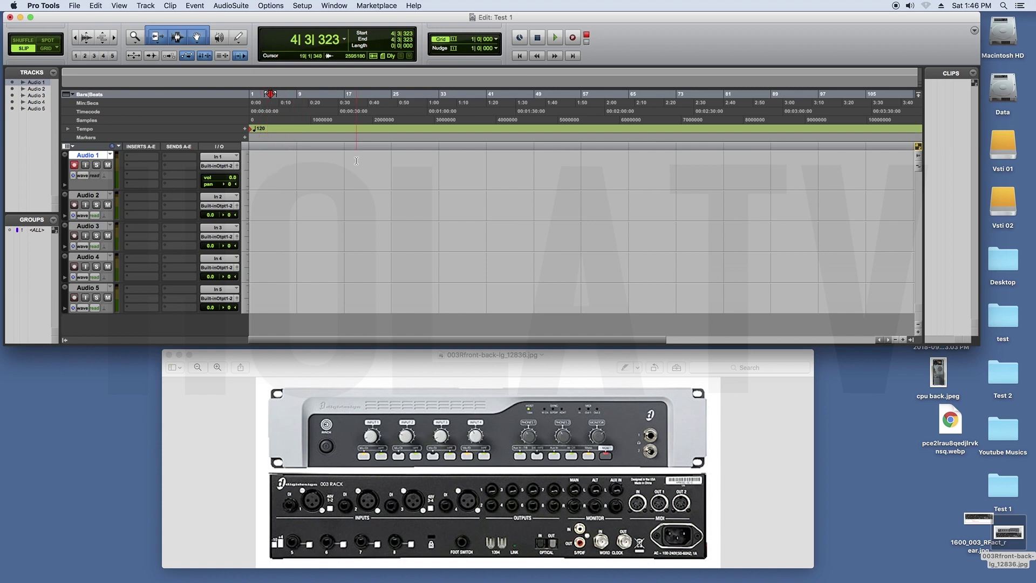
{"action": "left_click", "coordinate": [221, 158]}
{"action": "mouse_move", "coordinate": [260, 160]}
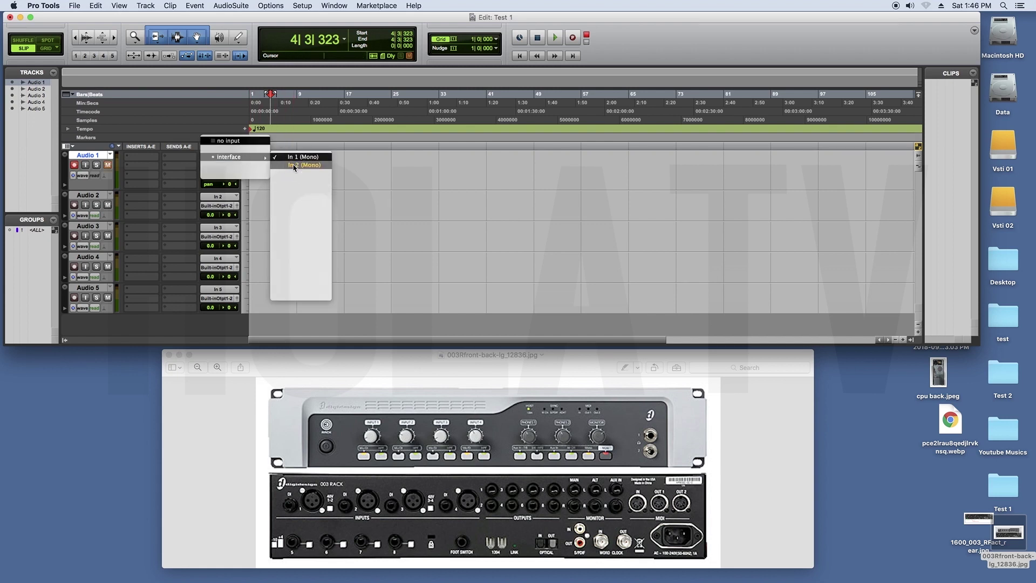
{"action": "left_click", "coordinate": [294, 166]}
Record a take on Audio 1 from about bar 1 beat 4 and stop it in bar 11
{"action": "left_click", "coordinate": [261, 162]}
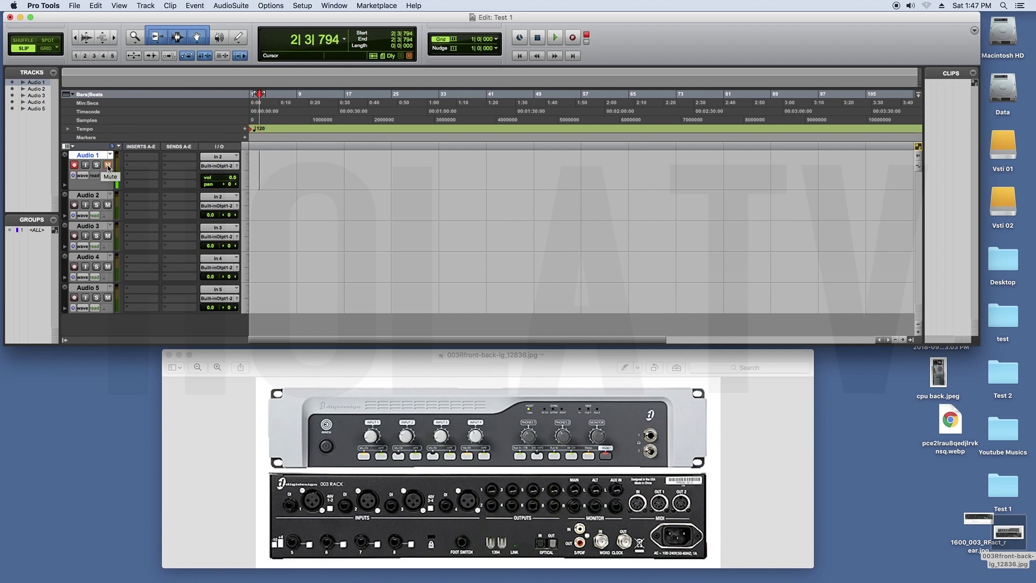
{"action": "left_click", "coordinate": [255, 164]}
{"action": "key", "text": "super+space"}
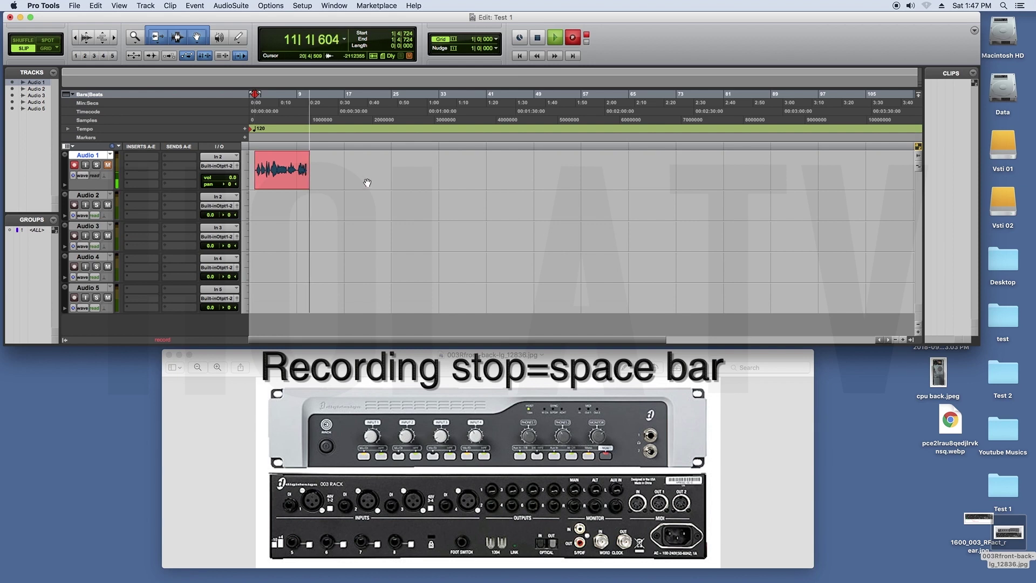
{"action": "key", "text": "space"}
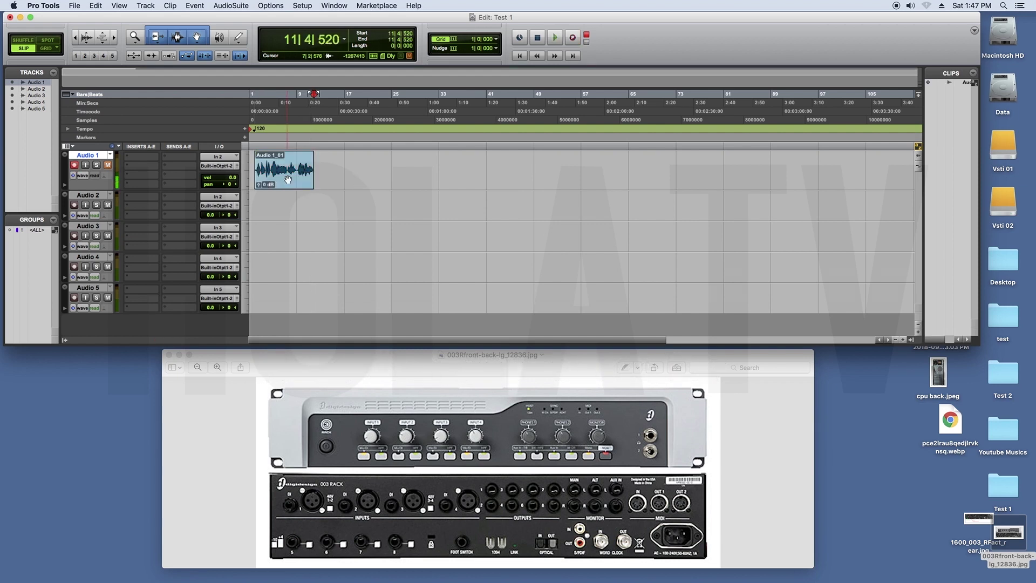
{"action": "double_click", "coordinate": [310, 168]}
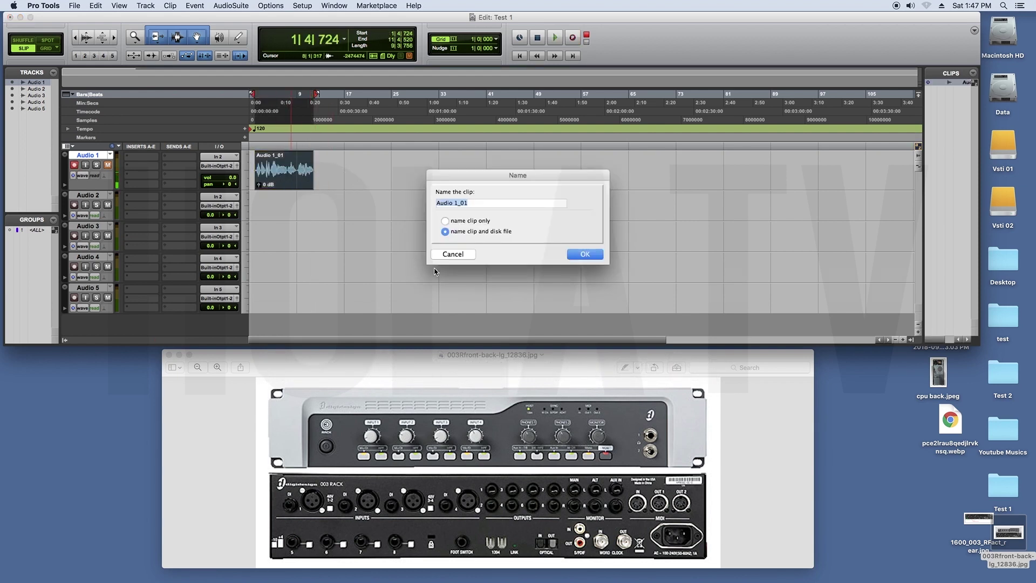
{"action": "left_click", "coordinate": [448, 254]}
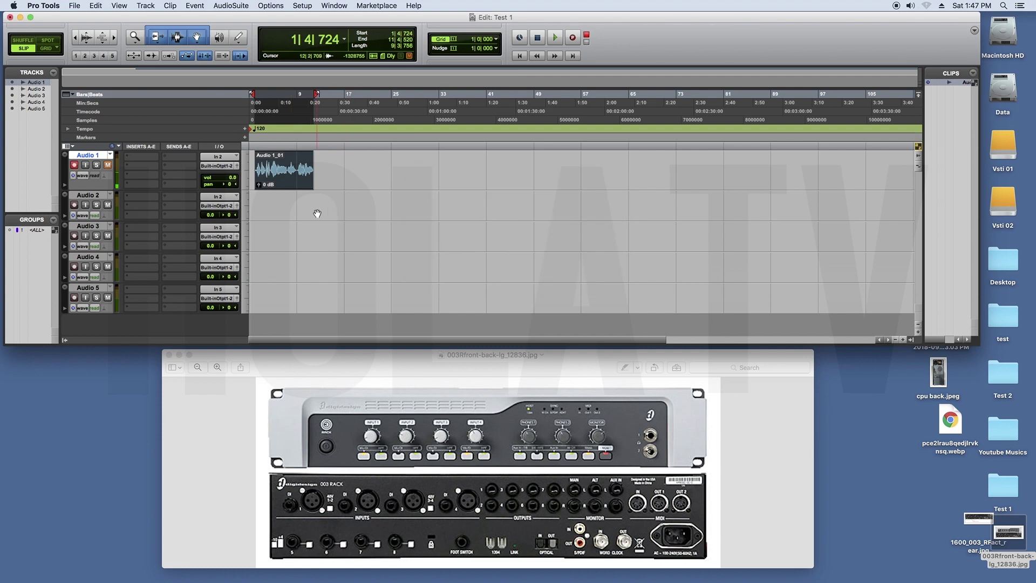
{"action": "left_click", "coordinate": [278, 174]}
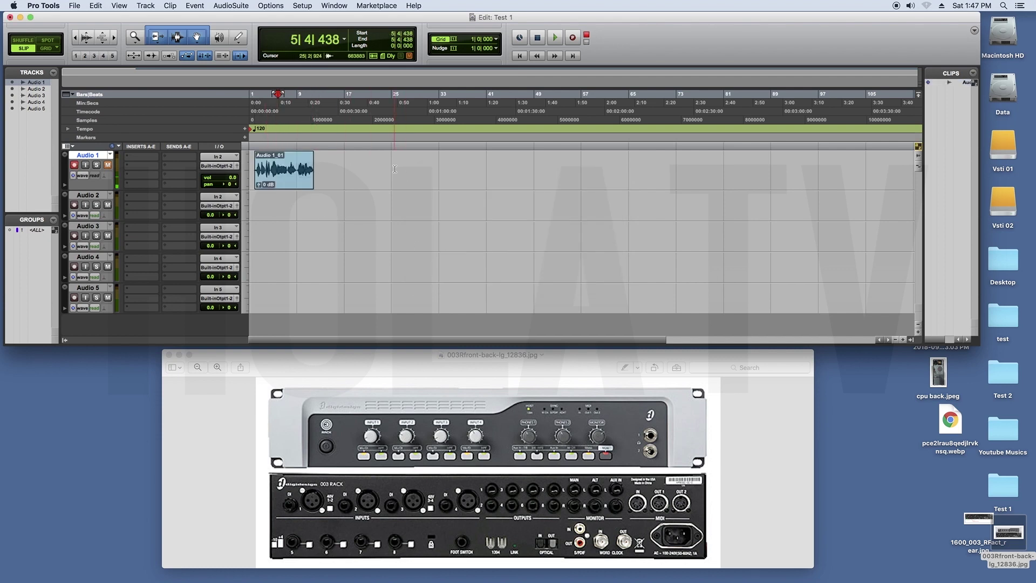
Zoom the timeline far out horizontally and back in until the recorded clip on Audio 1 is shown wider than before
{"action": "left_click", "coordinate": [266, 199]}
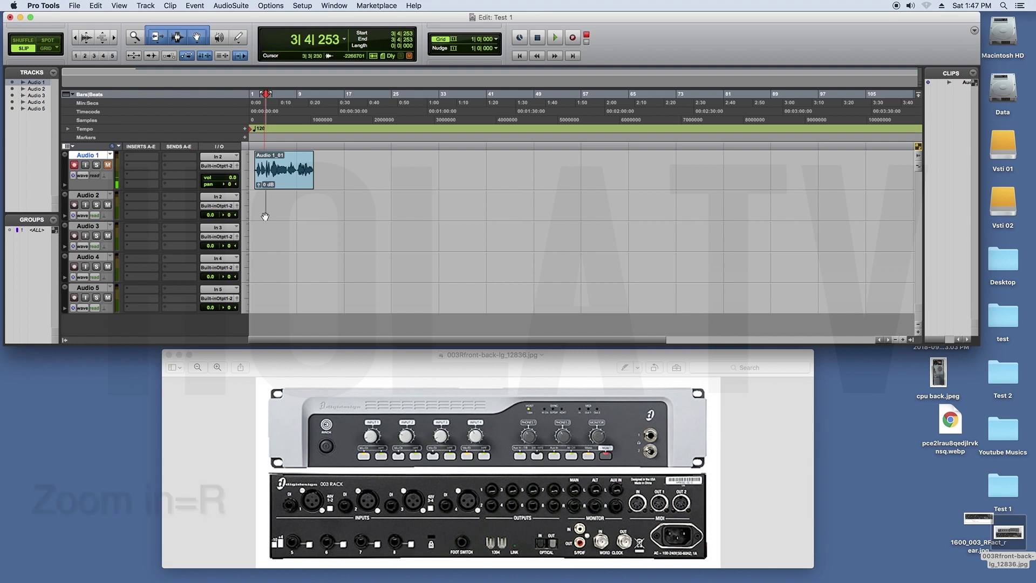
{"action": "key", "text": "r"}
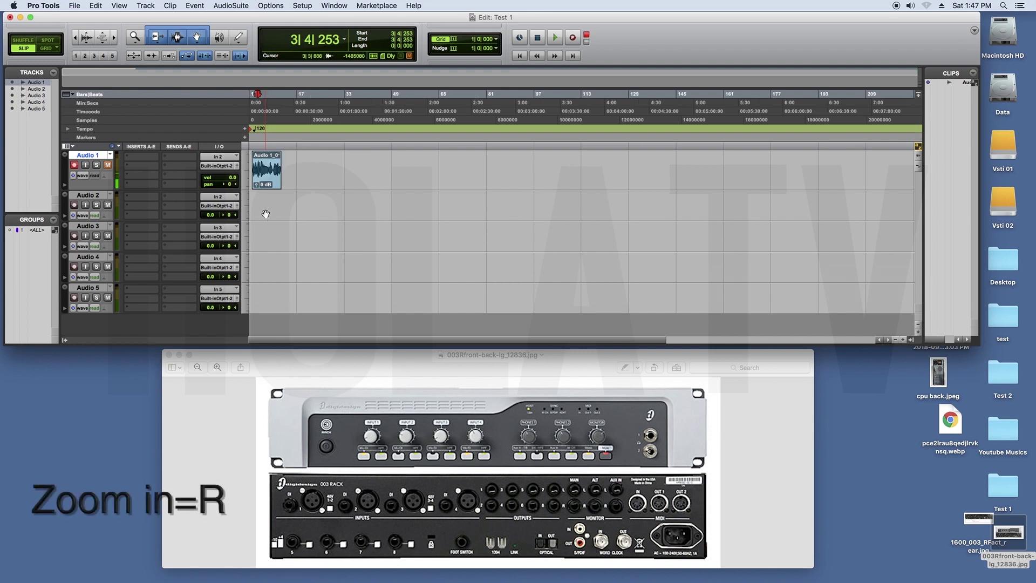
{"action": "key", "text": "r"}
{"action": "key", "text": "r"}
{"action": "key", "text": "r"}
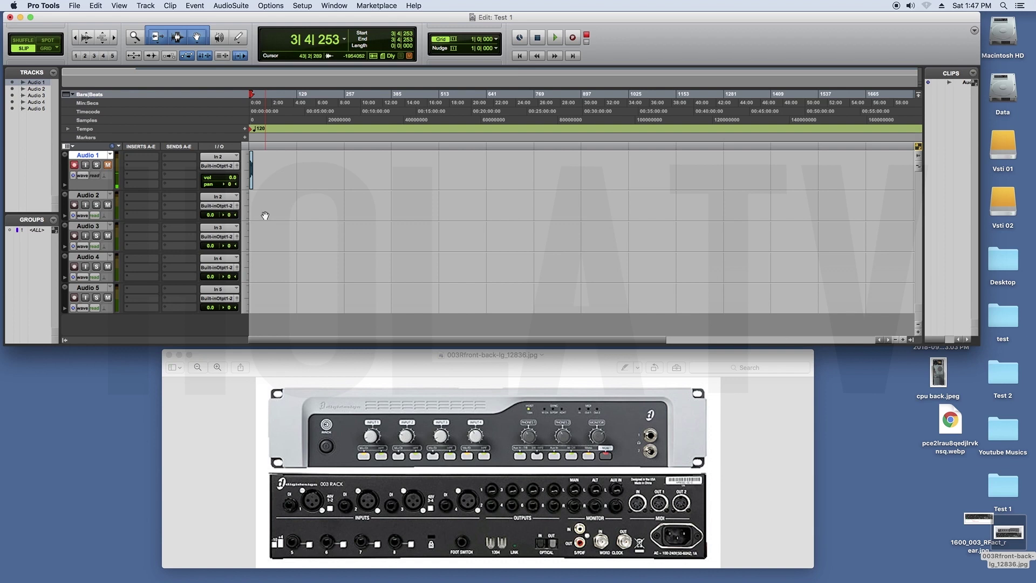
{"action": "key", "text": "t"}
{"action": "key", "text": "t"}
{"action": "key", "text": "t"}
{"action": "key", "text": "t"}
{"action": "key", "text": "t"}
{"action": "key", "text": "t"}
{"action": "key", "text": "t"}
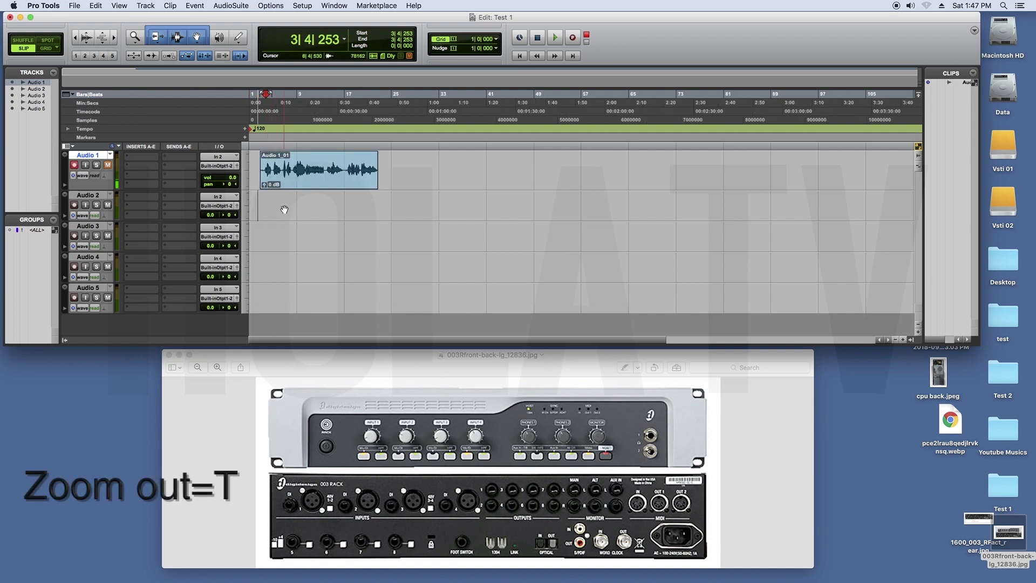
Zoom the timeline in horizontally until the recorded clip on Audio 1 fills most of the view
{"action": "key", "text": "t"}
{"action": "key", "text": "t"}
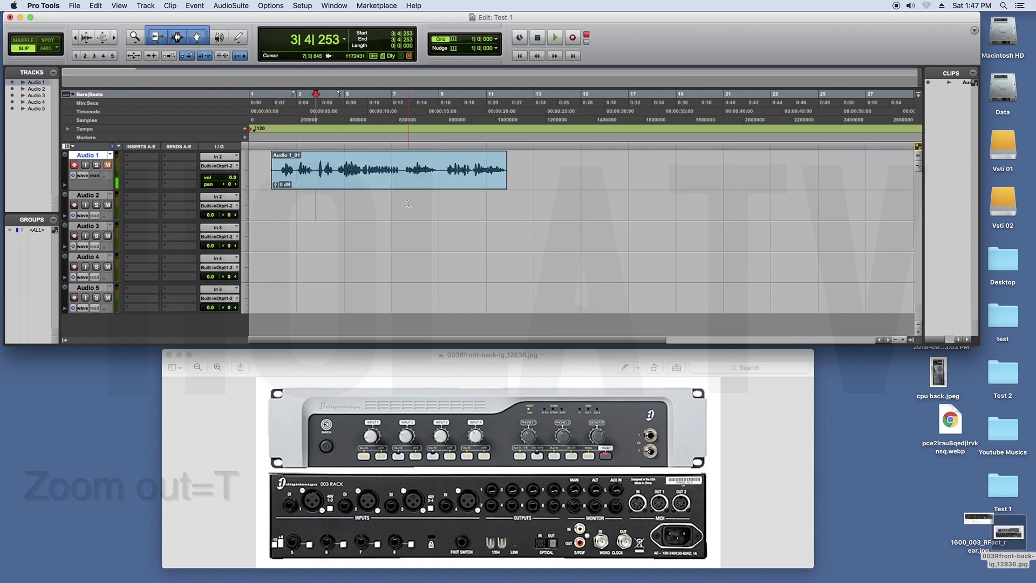
{"action": "key", "text": "r"}
{"action": "key", "text": "t"}
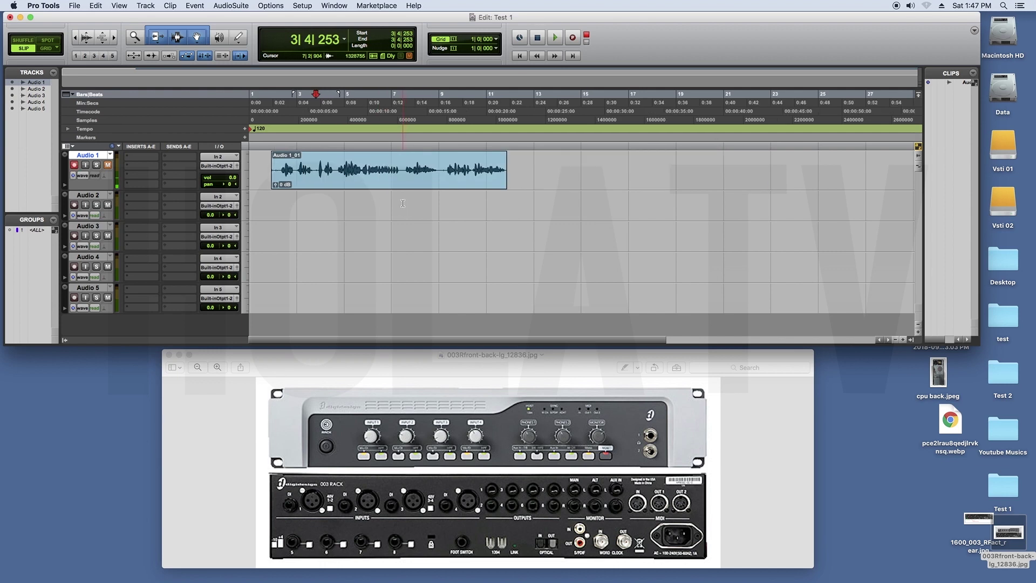
{"action": "key", "text": "t"}
{"action": "key", "text": "t"}
{"action": "key", "text": "r"}
{"action": "key", "text": "r"}
{"action": "key", "text": "t"}
{"action": "left_click", "coordinate": [299, 197]}
{"action": "left_click", "coordinate": [310, 197]}
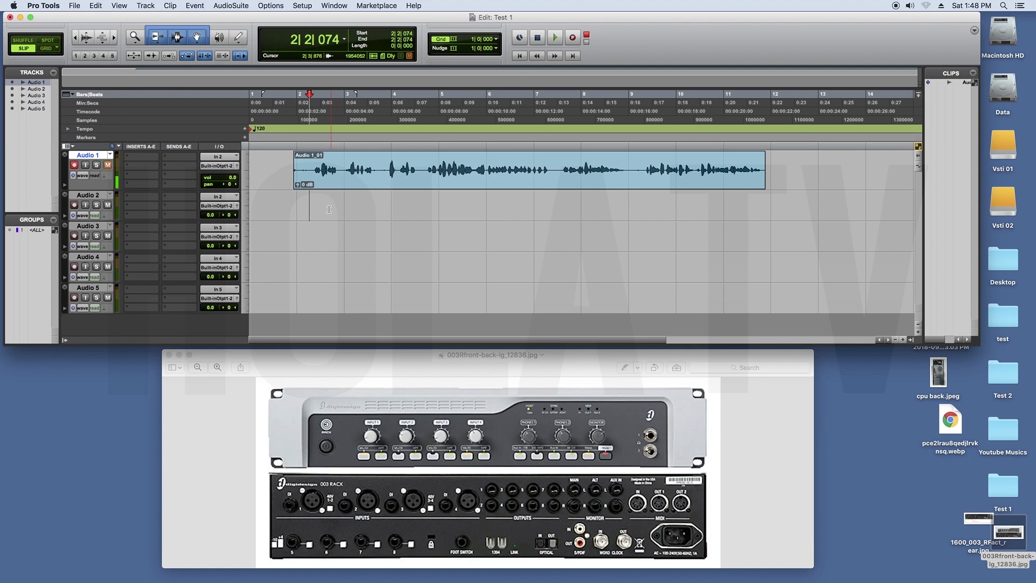
Move the recorded clip on Audio 1 along the timeline so it starts at about bar 2 beat 2
{"action": "left_click", "coordinate": [278, 163]}
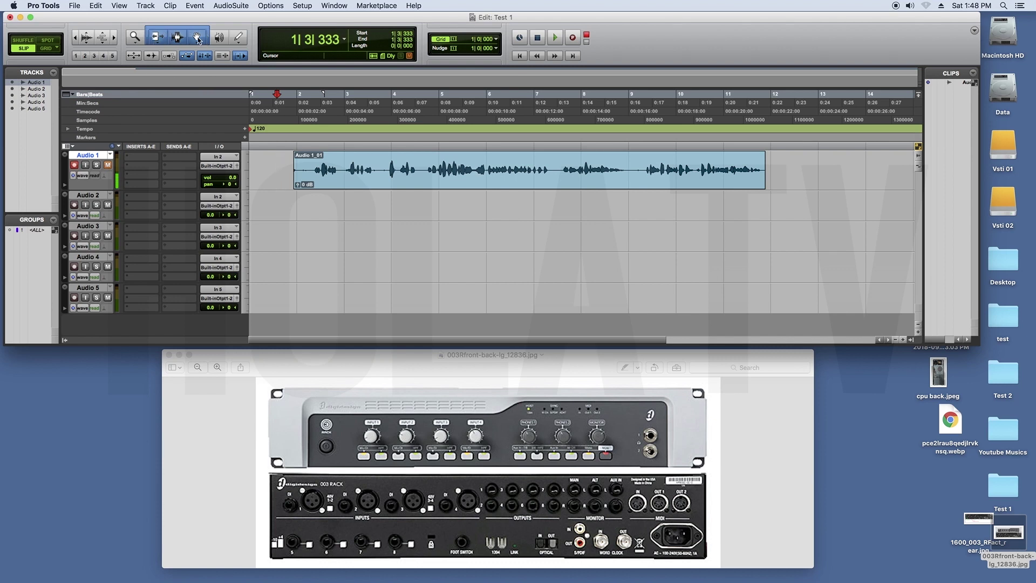
{"action": "left_click", "coordinate": [278, 163]}
{"action": "left_click_drag", "start_coordinate": [286, 168], "coordinate": [302, 162]}
{"action": "left_click", "coordinate": [273, 160]}
{"action": "mouse_move", "coordinate": [421, 182]}
{"action": "left_mouse_down"}
{"action": "mouse_move", "coordinate": [556, 185]}
{"action": "mouse_move", "coordinate": [421, 185]}
{"action": "mouse_move", "coordinate": [415, 306]}
{"action": "mouse_move", "coordinate": [389, 171]}
{"action": "mouse_move", "coordinate": [412, 185]}
{"action": "left_mouse_up"}
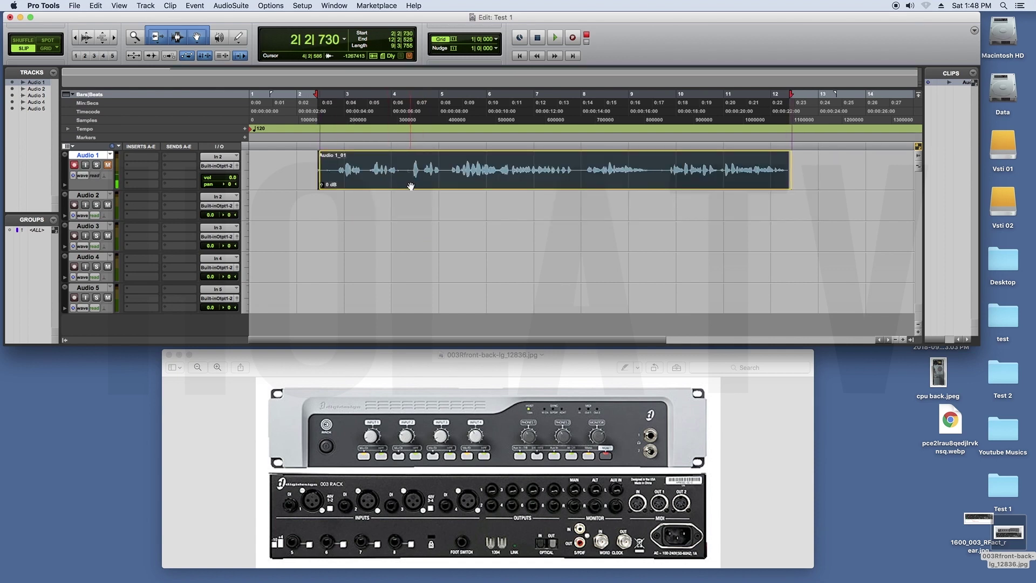
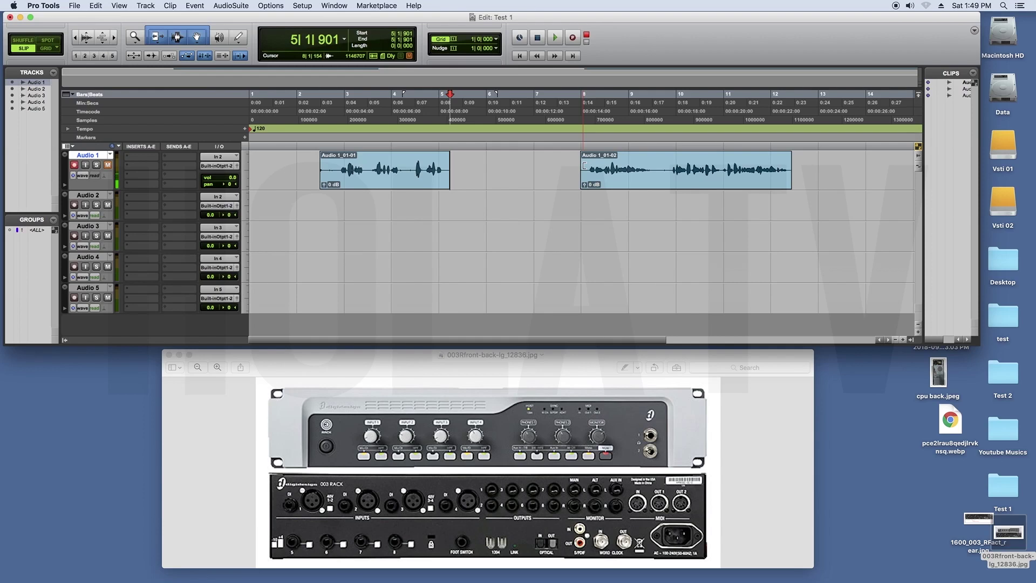
Select across both pieces of the take on Audio 1 and heal the separation into one clip
{"action": "left_click", "coordinate": [583, 166]}
{"action": "mouse_move", "coordinate": [583, 166]}
{"action": "left_mouse_down"}
{"action": "mouse_move", "coordinate": [668, 170]}
{"action": "mouse_move", "coordinate": [321, 178]}
{"action": "left_mouse_up"}
{"action": "left_click", "coordinate": [594, 168]}
{"action": "key", "text": "cmd+h"}
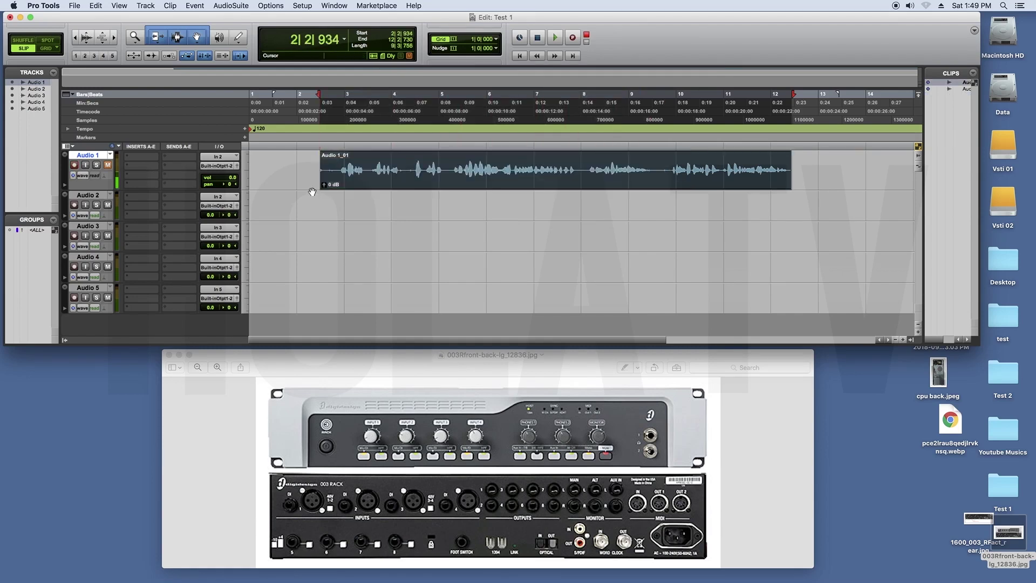
{"action": "left_click", "coordinate": [558, 185]}
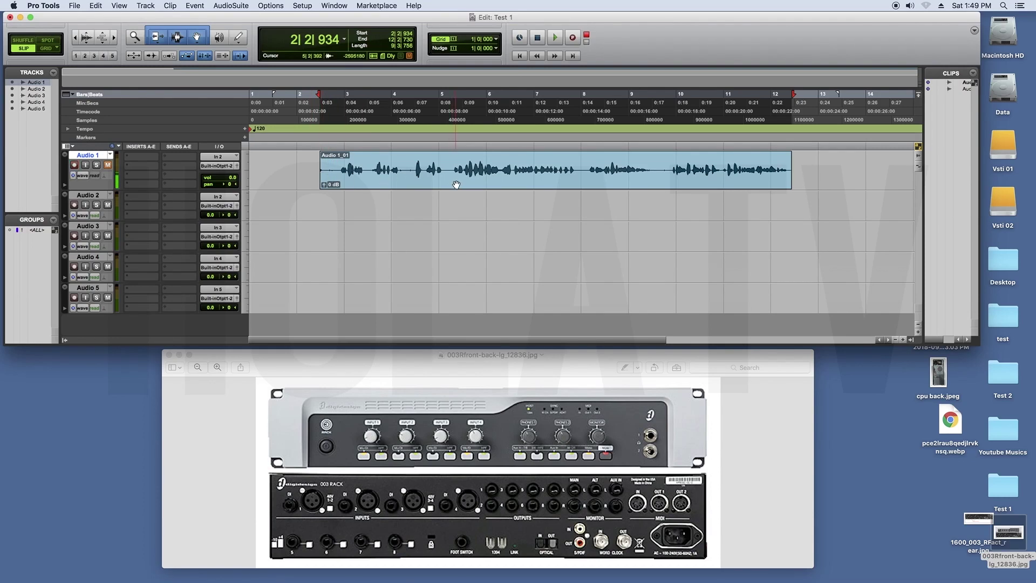
Move the Audio 1 clip to start at about bar 2 beat 4 and delete its short quiet passage from 4|3|486 to 4|4|632
{"action": "left_click_drag", "start_coordinate": [456, 185], "coordinate": [502, 171]}
{"action": "left_click", "coordinate": [486, 171]}
{"action": "left_click_drag", "start_coordinate": [435, 171], "coordinate": [421, 172]}
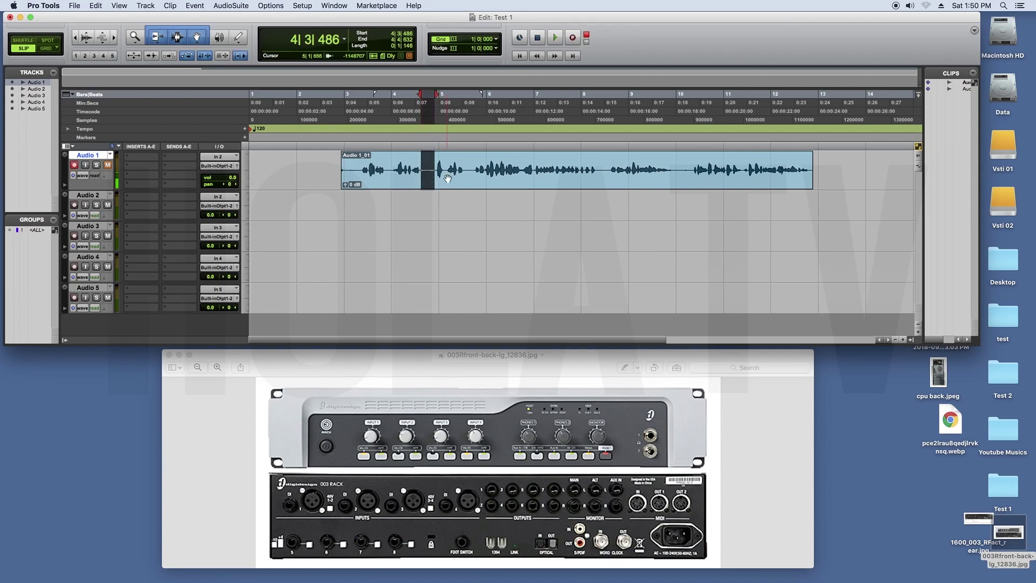
{"action": "key", "text": "Delete"}
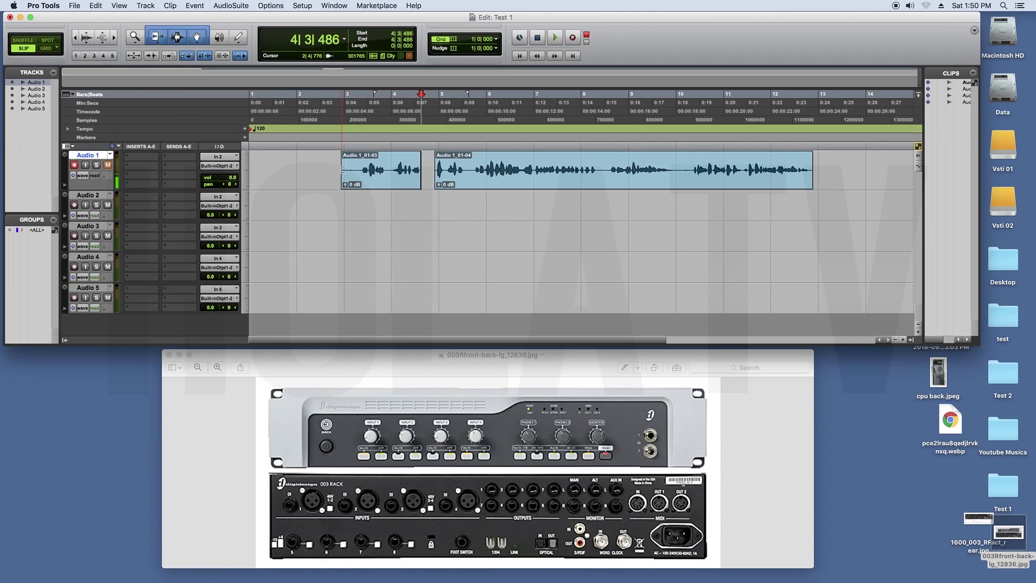
Select the two Audio 1 clips across the gap in bar 4 and heal the separation
{"action": "left_click", "coordinate": [437, 170]}
{"action": "left_click", "coordinate": [351, 170], "text": "shift"}
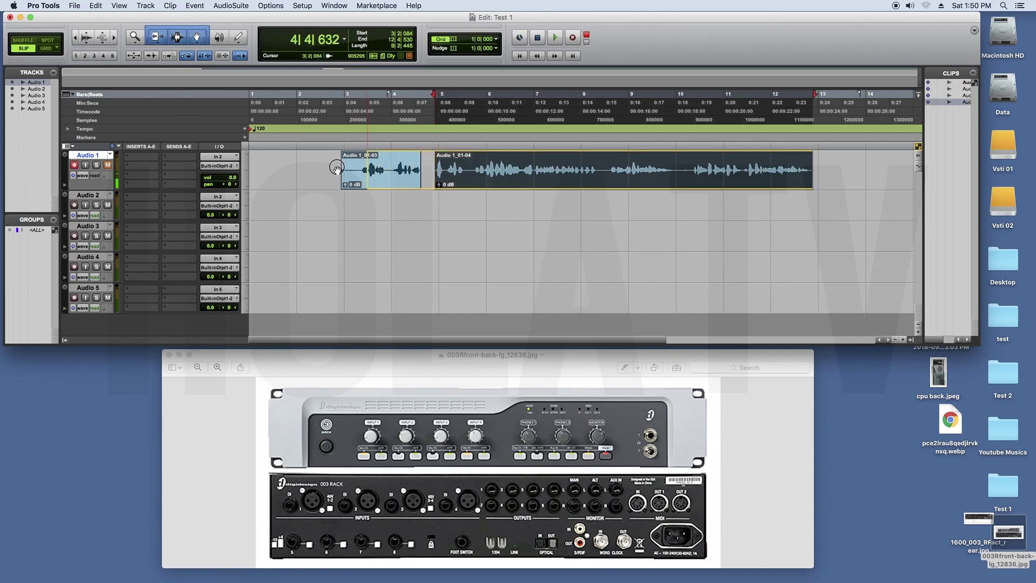
{"action": "key", "text": "super+h"}
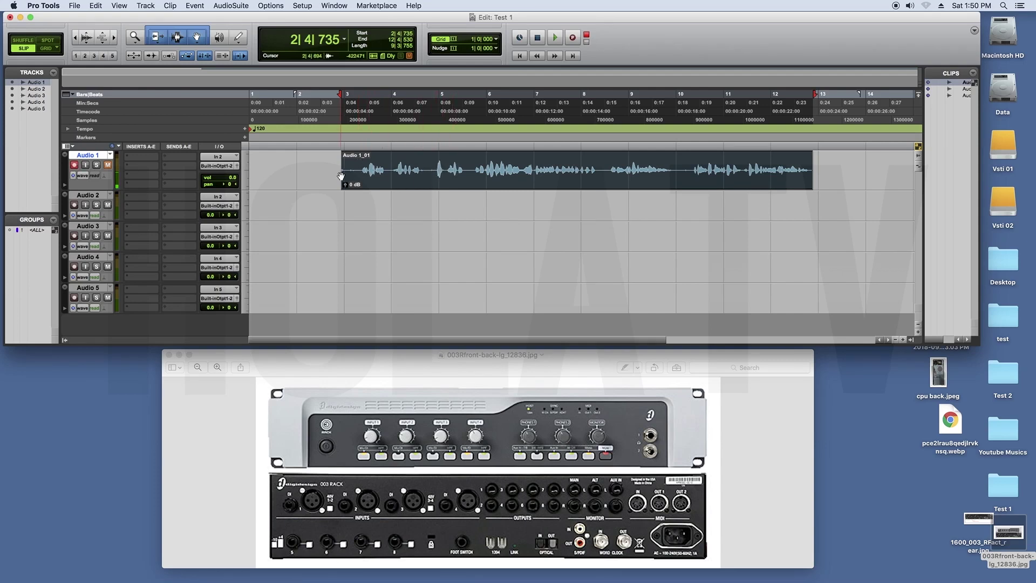
Trim the Audio 1 clip at its ends and move it onto Audio 2, starting at about bar 3 beat 1
{"action": "left_click_drag", "start_coordinate": [344, 169], "coordinate": [300, 185]}
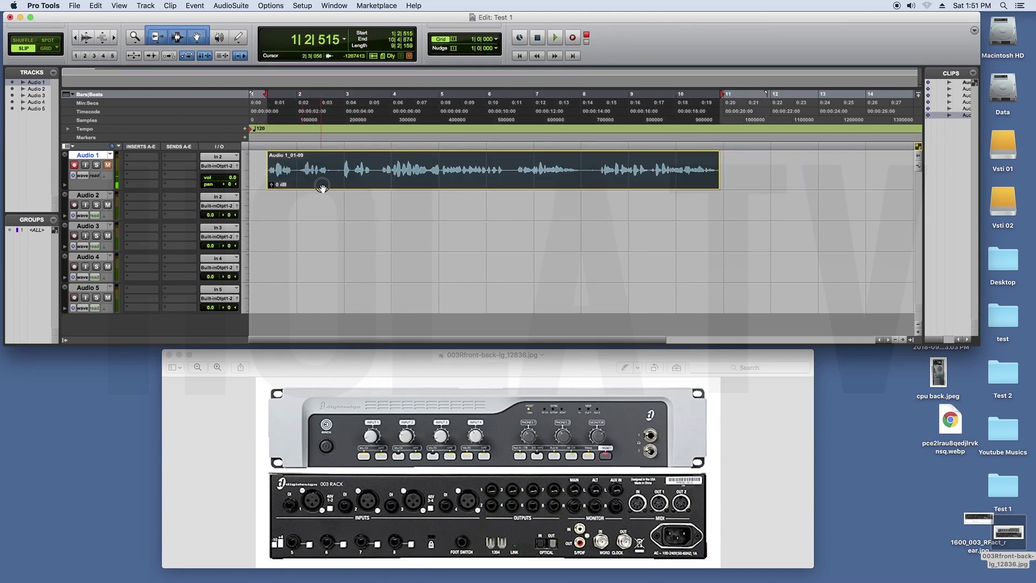
{"action": "key", "text": "super+z"}
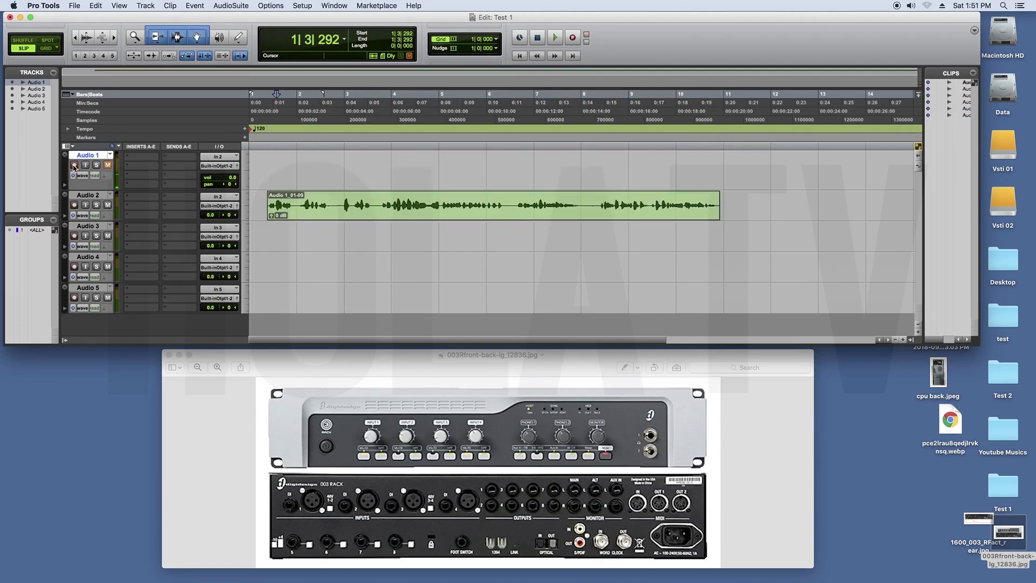
{"action": "left_click_drag", "start_coordinate": [269, 217], "coordinate": [356, 217]}
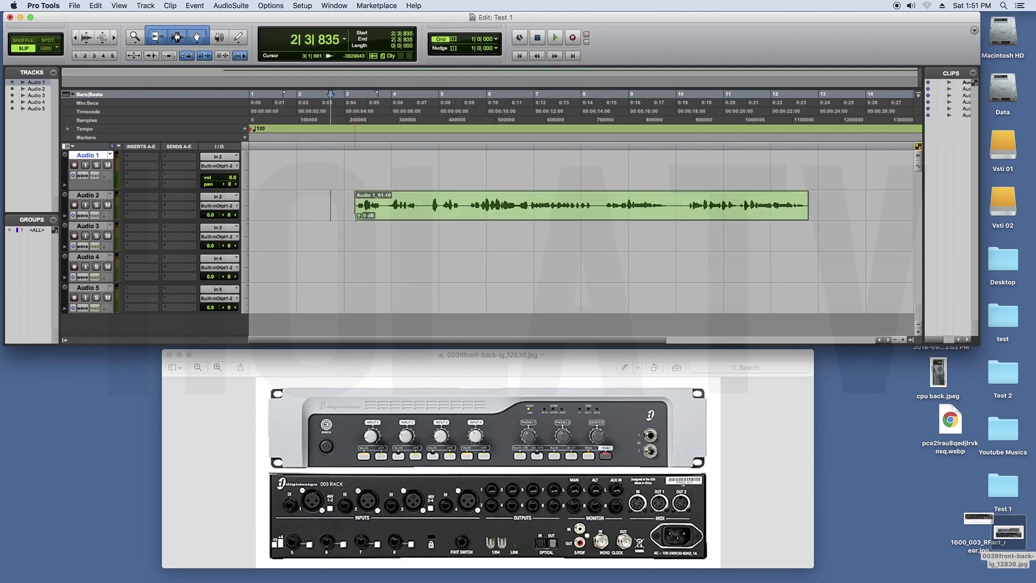
Separate the Audio 2 clip at about bar 4 beat 3 and bar 5 beat 3, trimming the following pieces to leave gaps
{"action": "left_click", "coordinate": [417, 205]}
{"action": "key", "text": "super+e"}
{"action": "left_click_drag", "start_coordinate": [425, 212], "coordinate": [471, 212]}
{"action": "left_click", "coordinate": [463, 204]}
{"action": "key", "text": "super+e"}
Separate the remaining long Audio 2 clip at 8|2|136 and 9|4|479, trimming the start of each following piece to leave a gap
{"action": "left_click", "coordinate": [595, 205]}
{"action": "key", "text": "super+e"}
{"action": "left_click_drag", "start_coordinate": [600, 213], "coordinate": [610, 212]}
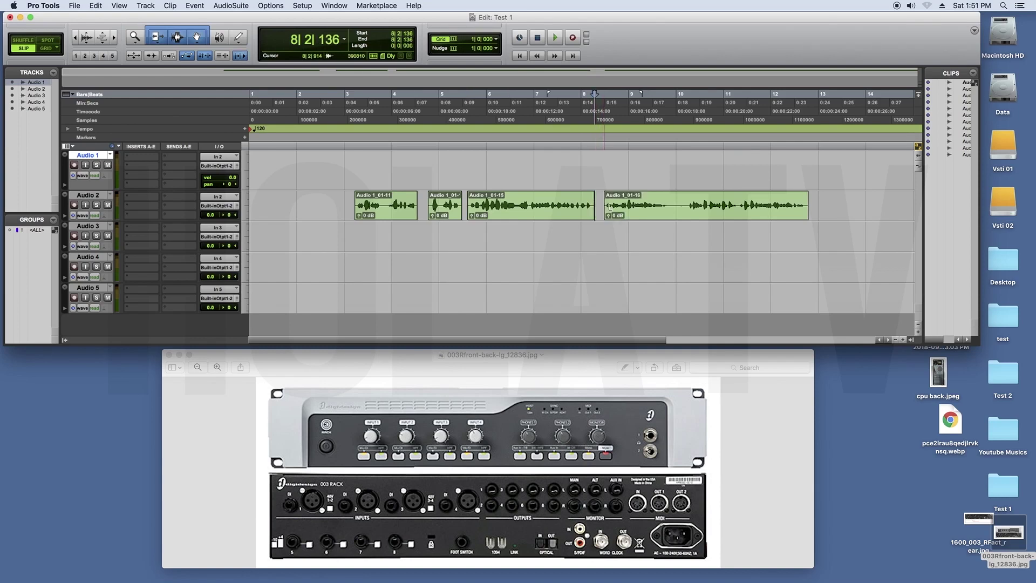
{"action": "left_click", "coordinate": [670, 206]}
{"action": "key", "text": "super+e"}
{"action": "left_click_drag", "start_coordinate": [675, 212], "coordinate": [691, 212]}
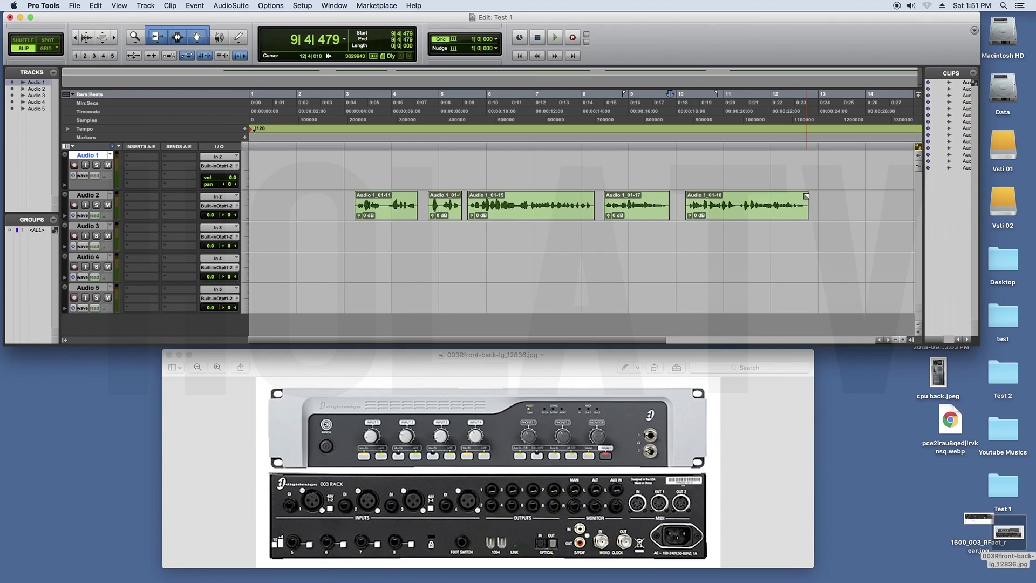
Add a long fade-out and a short fade-in to the last clip on Audio 2
{"action": "left_click_drag", "start_coordinate": [805, 196], "coordinate": [787, 223]}
{"action": "left_click", "coordinate": [792, 221]}
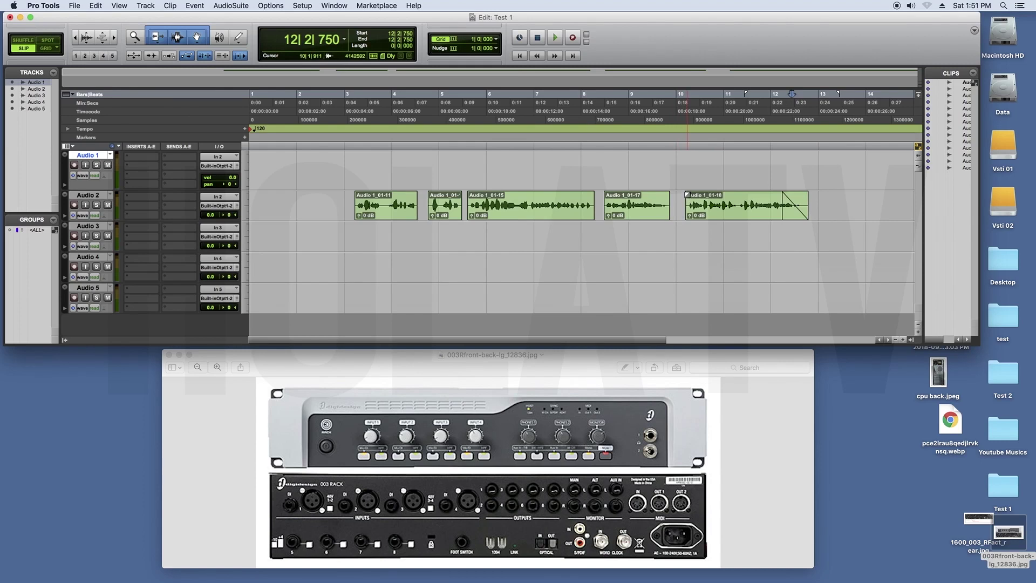
{"action": "left_click_drag", "start_coordinate": [688, 195], "coordinate": [695, 194]}
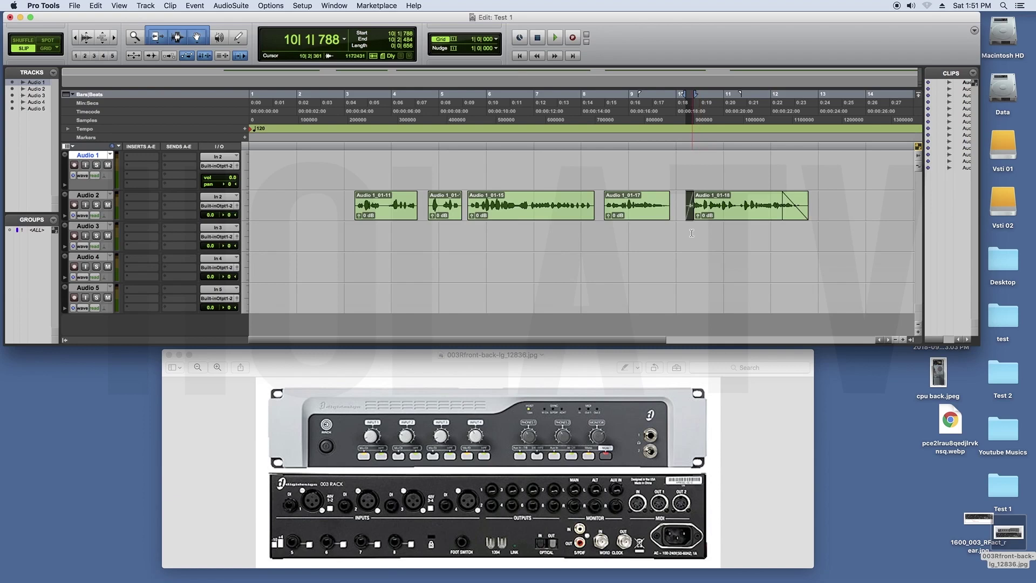
{"action": "left_click", "coordinate": [690, 231]}
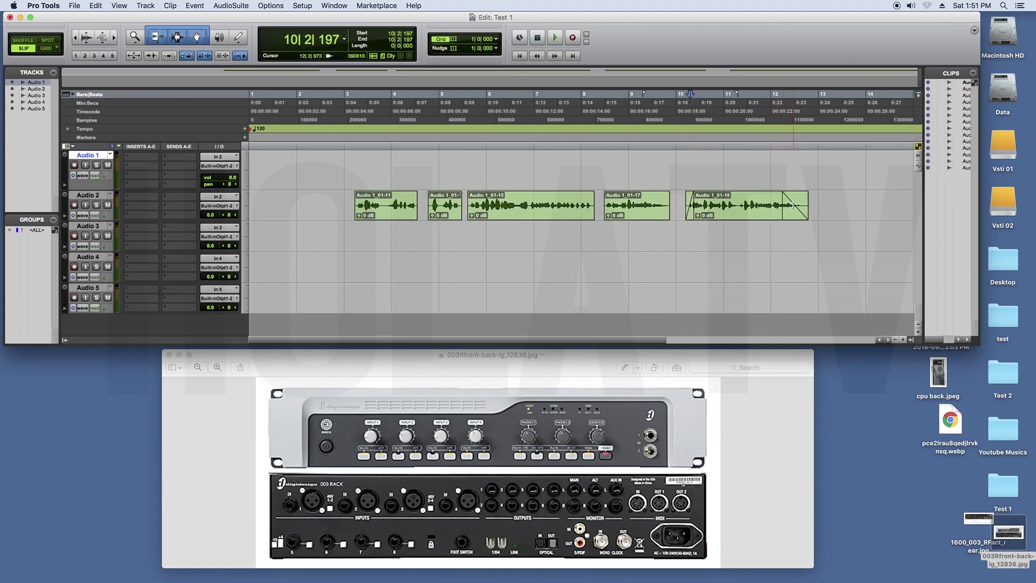
Add short fades at the start and end of the first three clips on Audio 2
{"action": "left_click", "coordinate": [477, 212]}
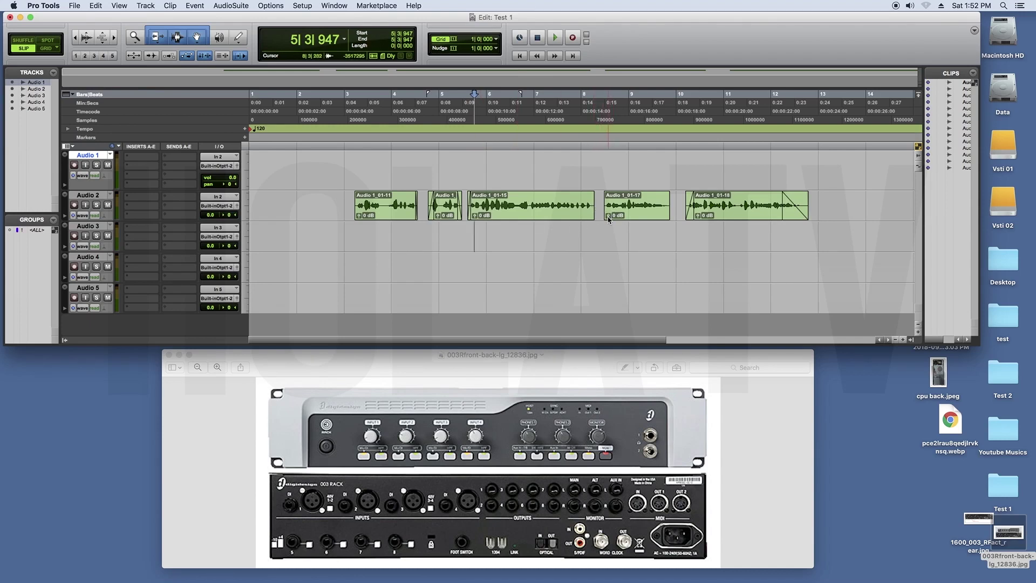
{"action": "left_click_drag", "start_coordinate": [597, 206], "coordinate": [600, 202]}
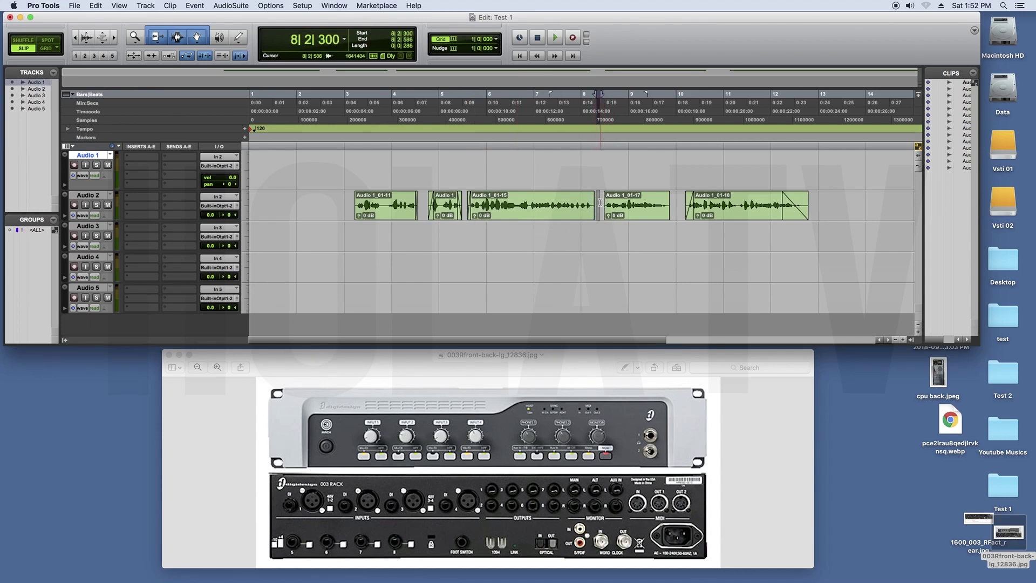
{"action": "left_click", "coordinate": [606, 226]}
{"action": "left_click", "coordinate": [603, 225]}
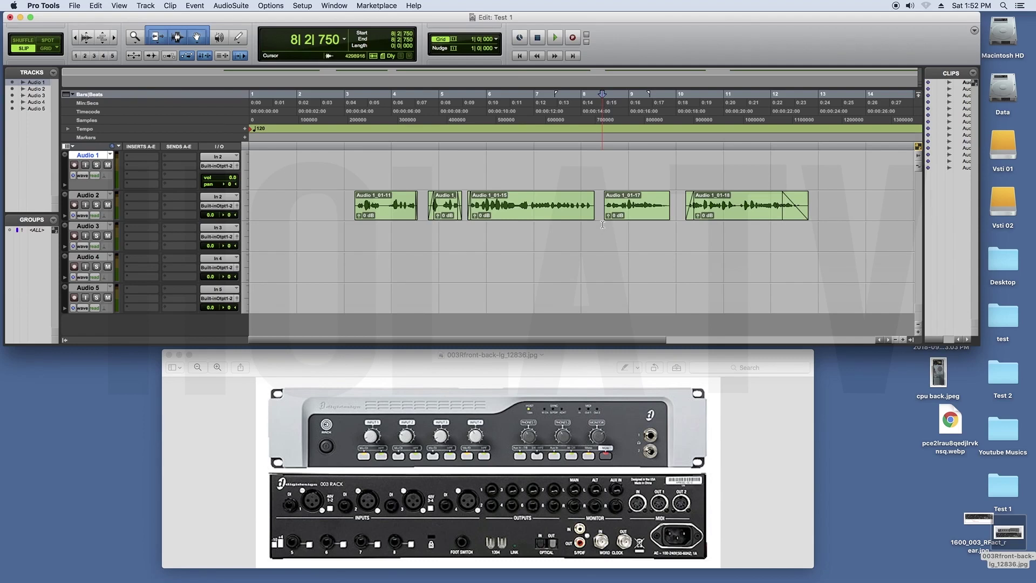
{"action": "left_click_drag", "start_coordinate": [603, 197], "coordinate": [466, 205]}
{"action": "left_click", "coordinate": [585, 245]}
{"action": "left_click", "coordinate": [376, 257]}
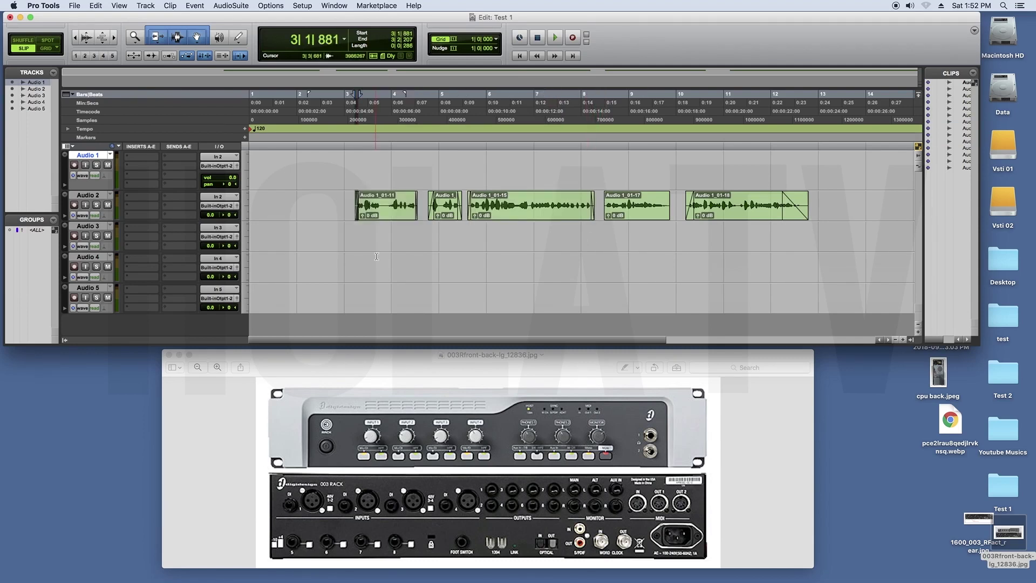
Select all the Audio 2 clips and gaps from 3|1|553 to 12|4|550 and consolidate them into one clip
{"action": "left_click", "coordinate": [817, 201]}
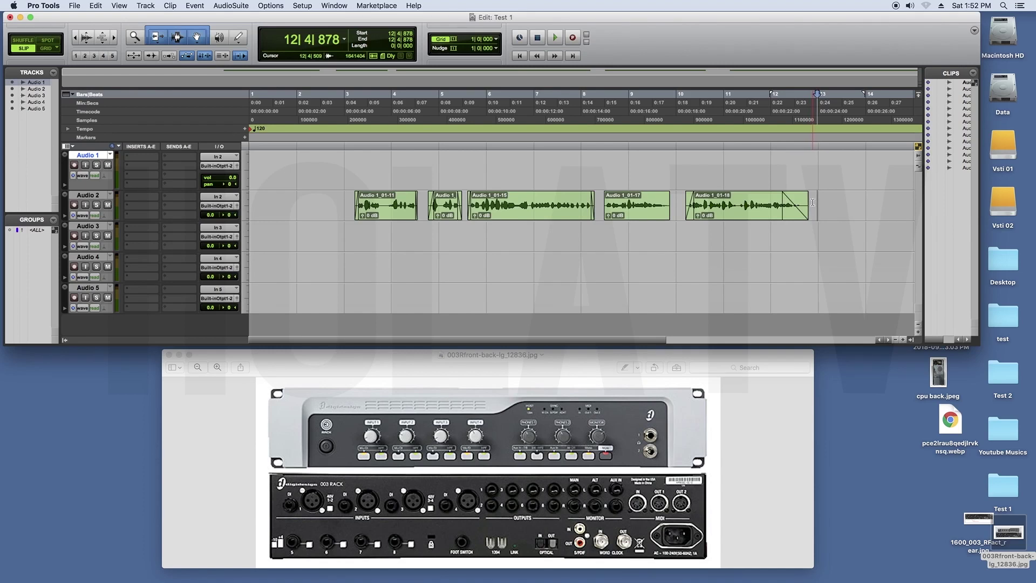
{"action": "left_click_drag", "start_coordinate": [813, 201], "coordinate": [352, 205]}
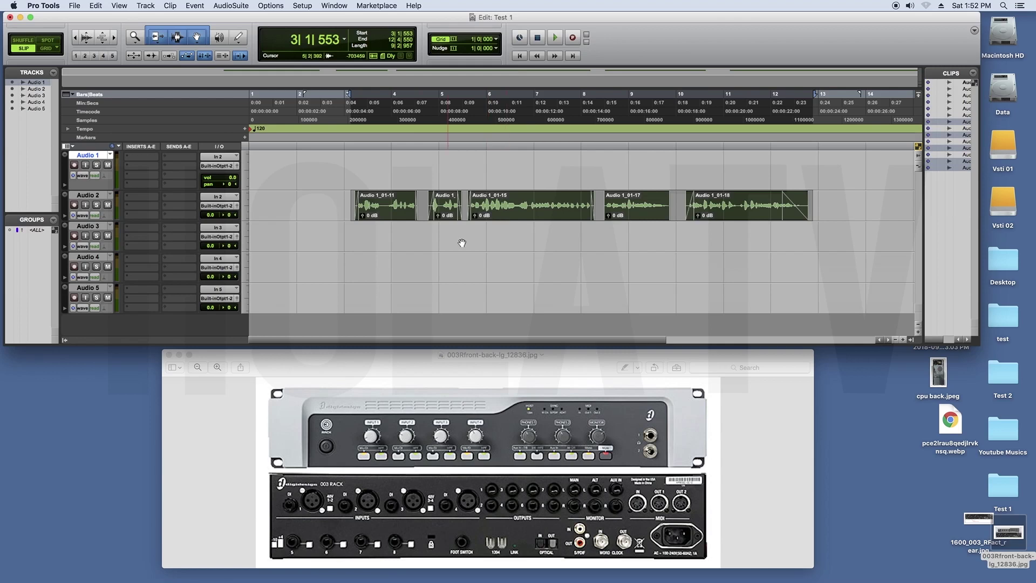
{"action": "left_click", "coordinate": [95, 6]}
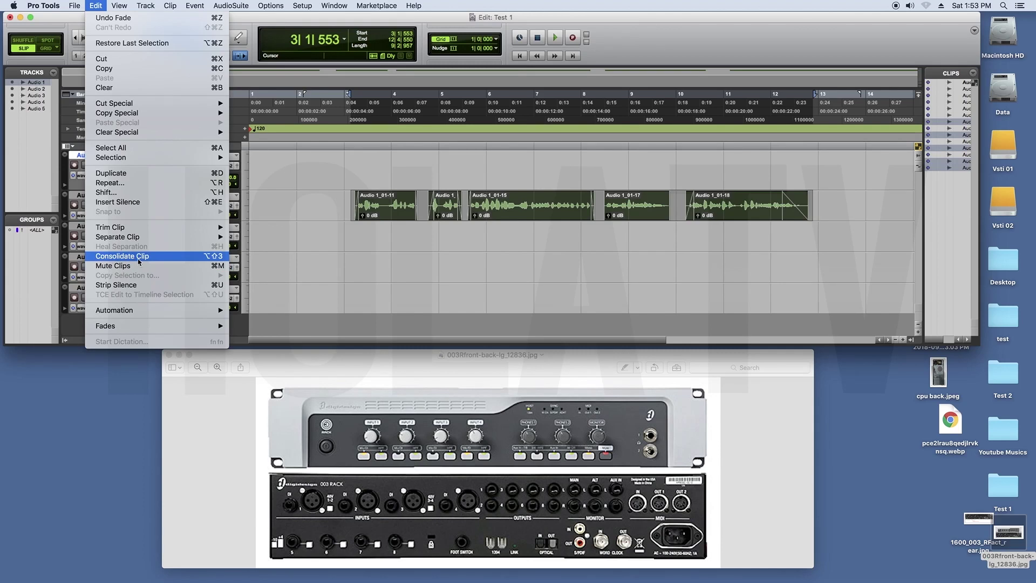
{"action": "left_click", "coordinate": [211, 261]}
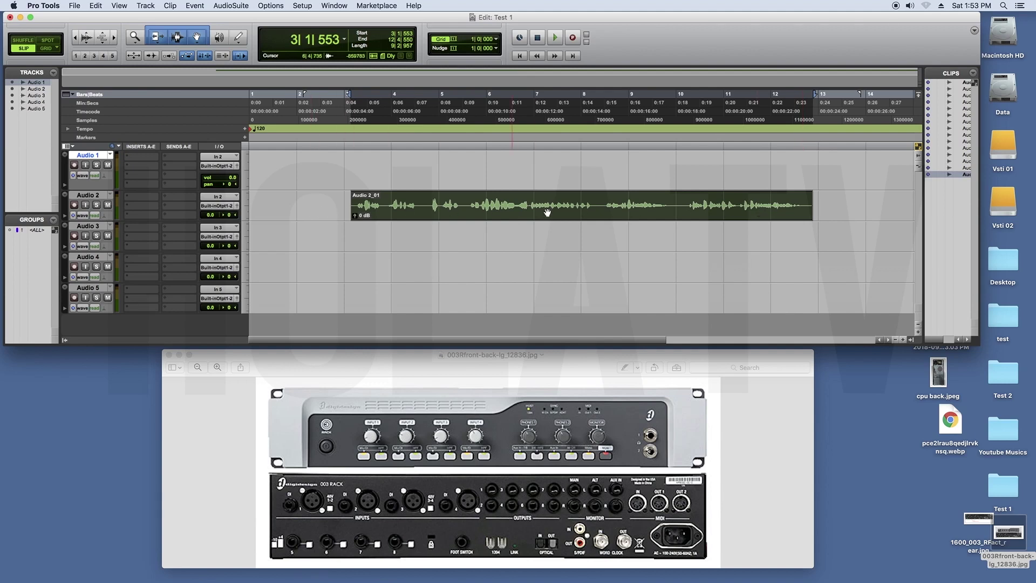
Undo the consolidation and consolidate the same Audio 2 selection again
{"action": "key", "text": "super+z"}
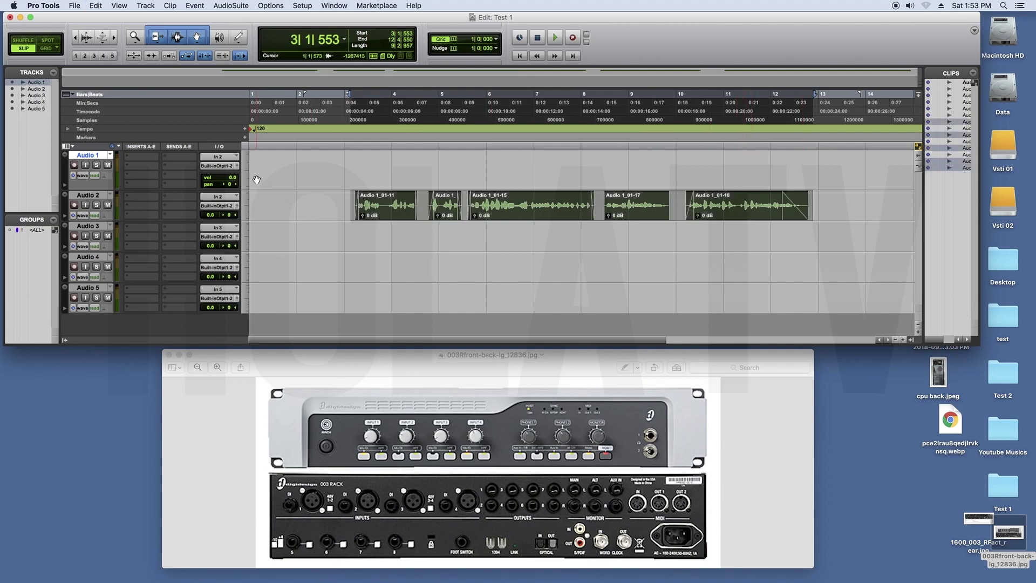
{"action": "left_click", "coordinate": [104, 6]}
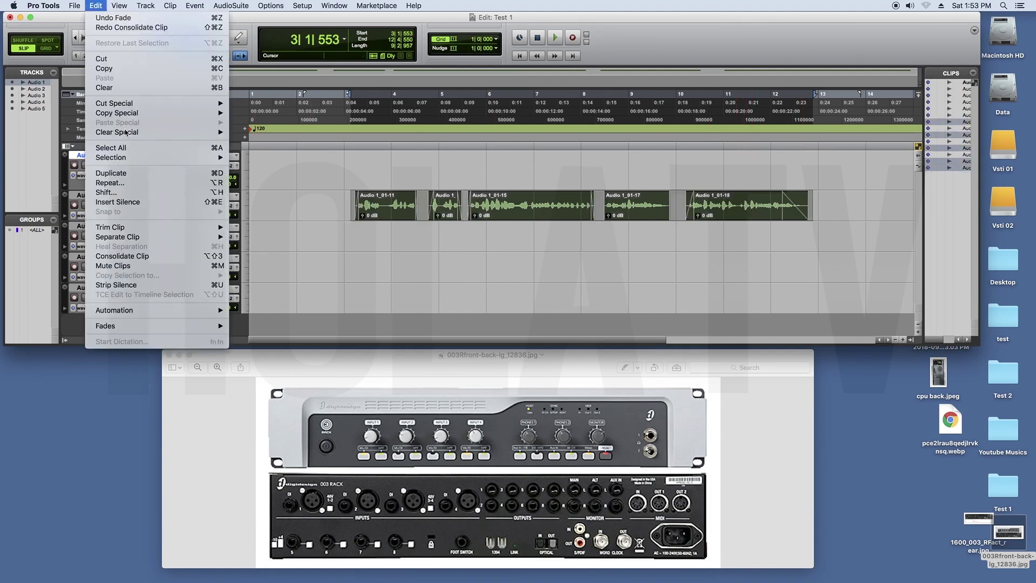
{"action": "left_click", "coordinate": [169, 258]}
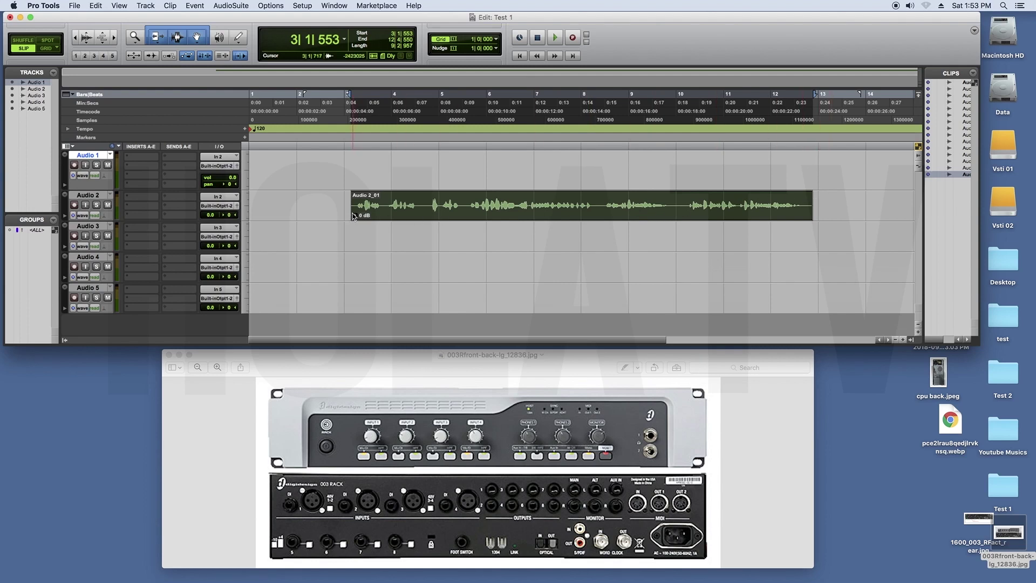
Rename the consolidated Audio 2 clip and its disk file as Test 01
{"action": "double_click", "coordinate": [394, 218]}
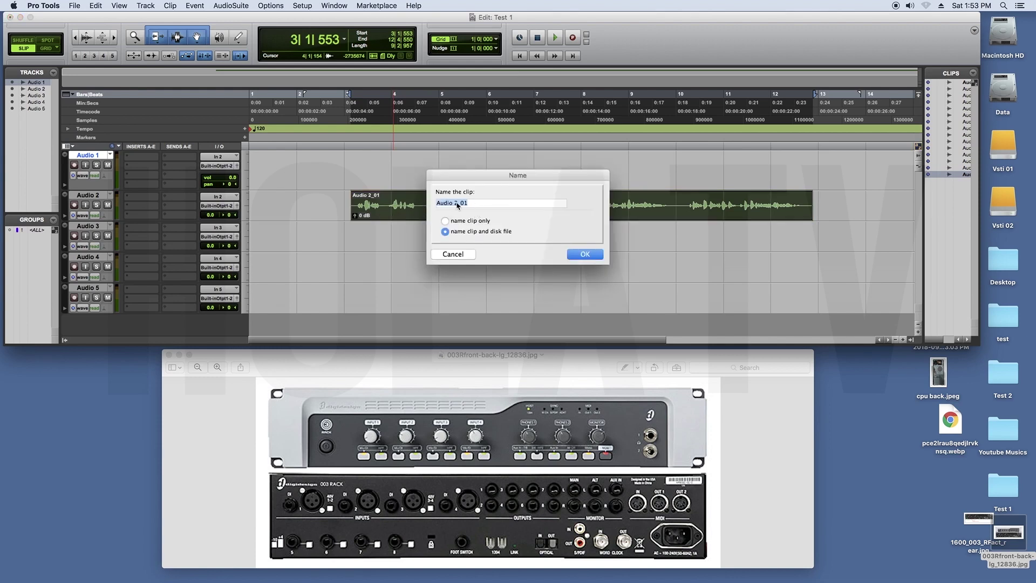
{"action": "type", "text": "T"}
{"action": "left_click", "coordinate": [583, 255]}
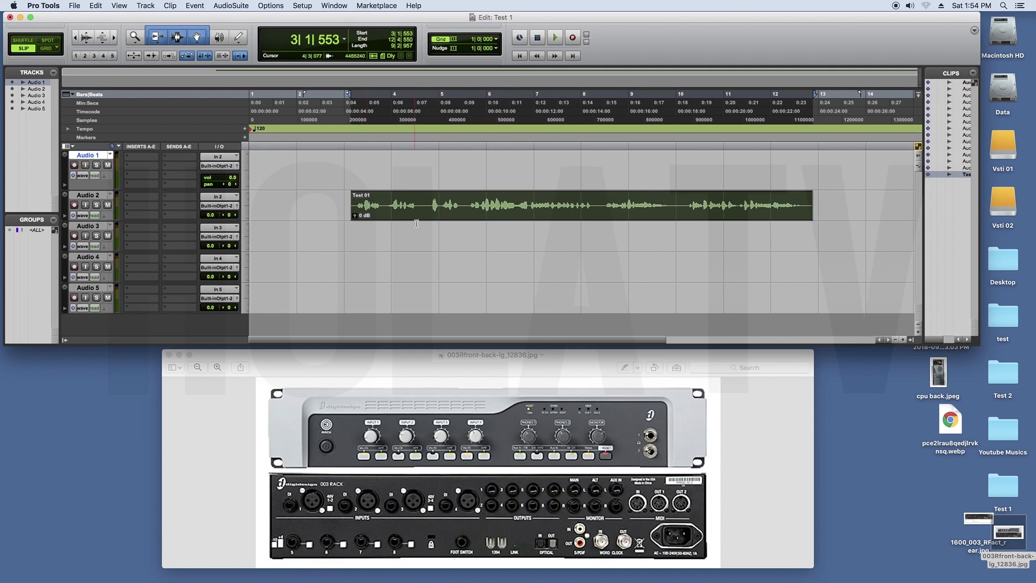
Move the Test 01 clip along Audio 2 so it starts at about bar 1 beat 2, and deselect it
{"action": "left_click", "coordinate": [433, 204]}
{"action": "left_click", "coordinate": [448, 219]}
{"action": "left_click_drag", "start_coordinate": [480, 217], "coordinate": [372, 218]}
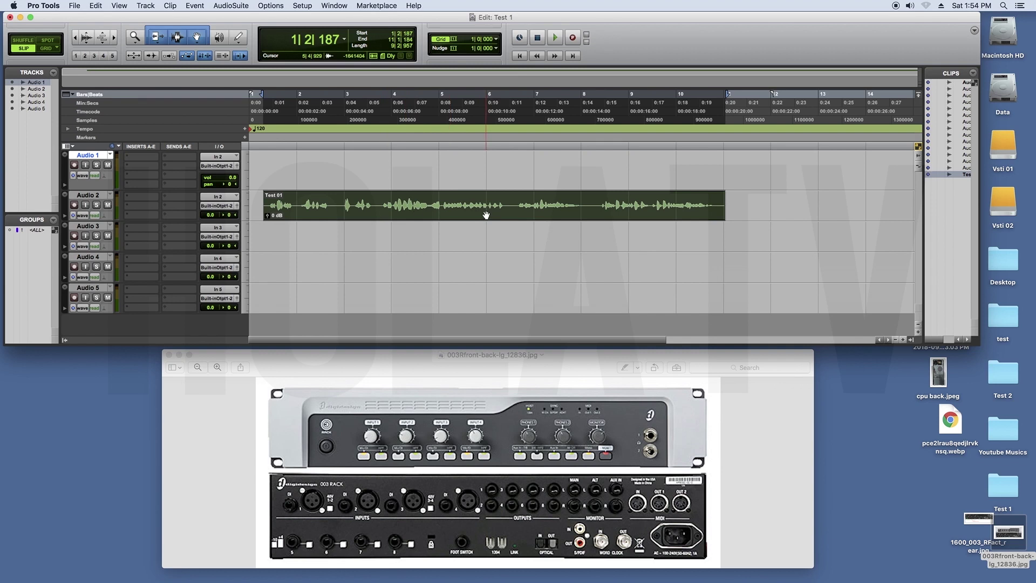
{"action": "left_click", "coordinate": [374, 213]}
{"action": "left_click", "coordinate": [367, 267]}
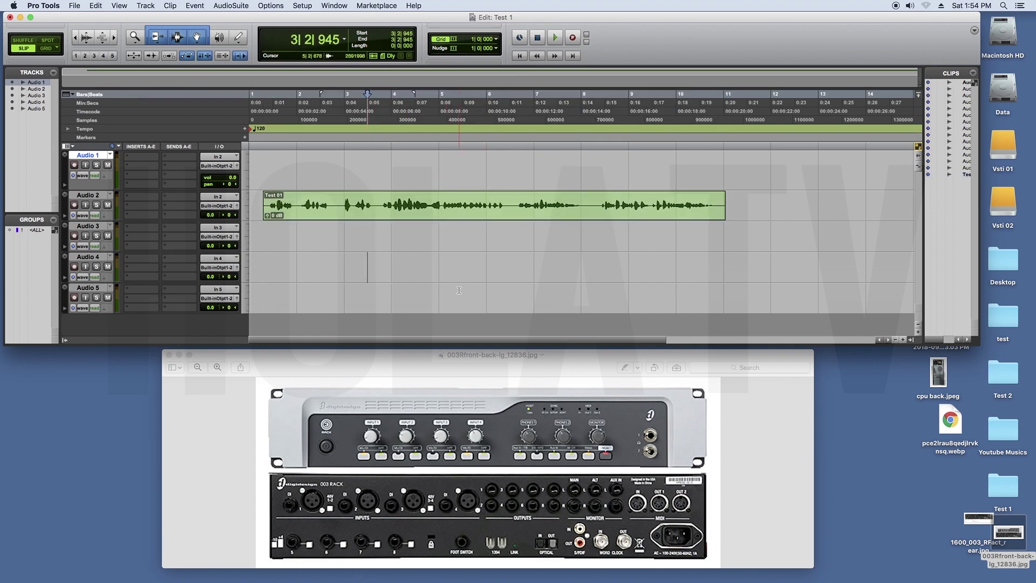
Select the Test 01 clip and set it up for export as a WAV file, Interleaved, 16 Bit, 48 kHz, shared with None
{"action": "left_click", "coordinate": [364, 216]}
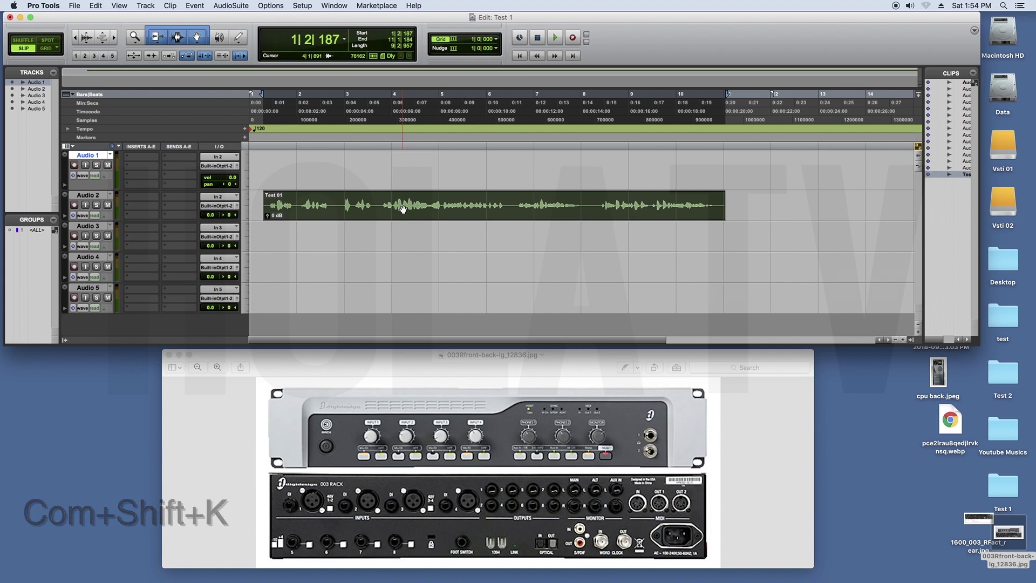
{"action": "key", "text": "super+shift+k"}
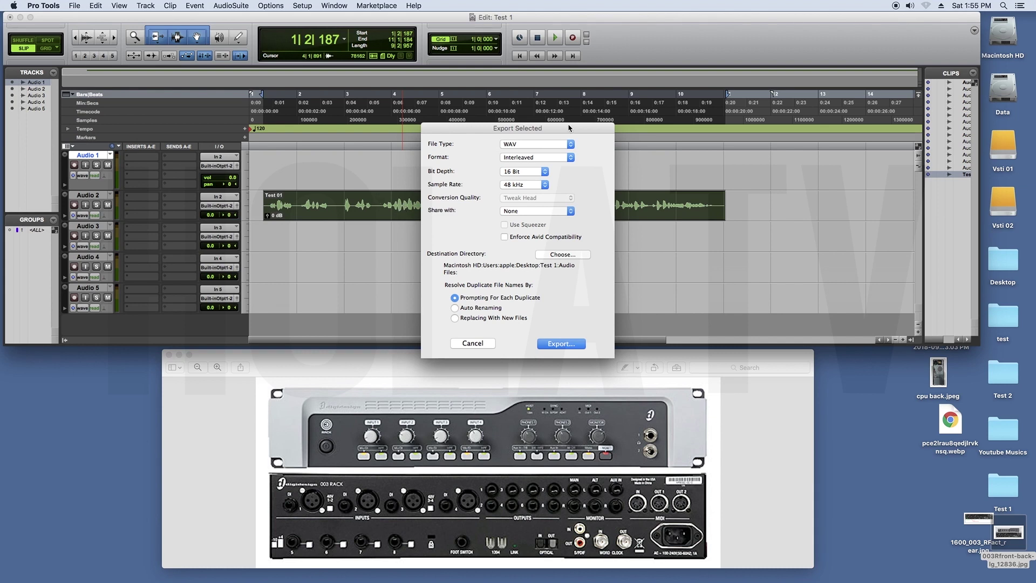
{"action": "left_click", "coordinate": [516, 146]}
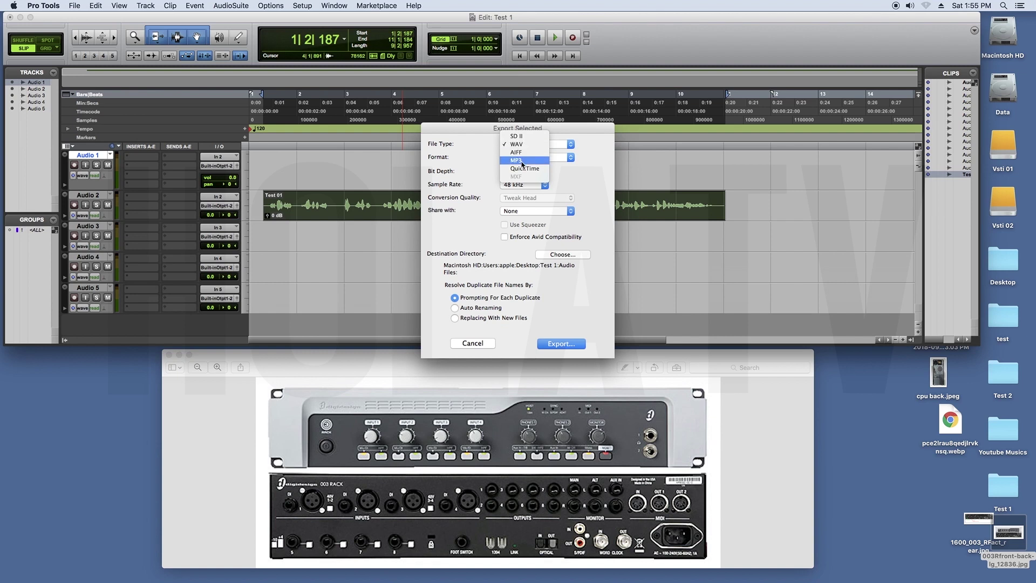
{"action": "left_click", "coordinate": [523, 144]}
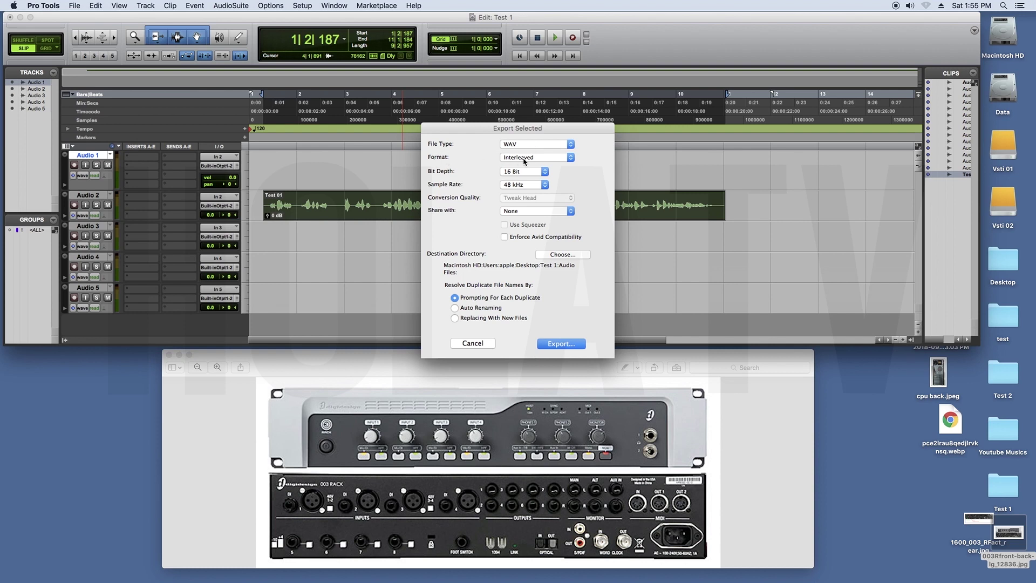
{"action": "left_click", "coordinate": [524, 158]}
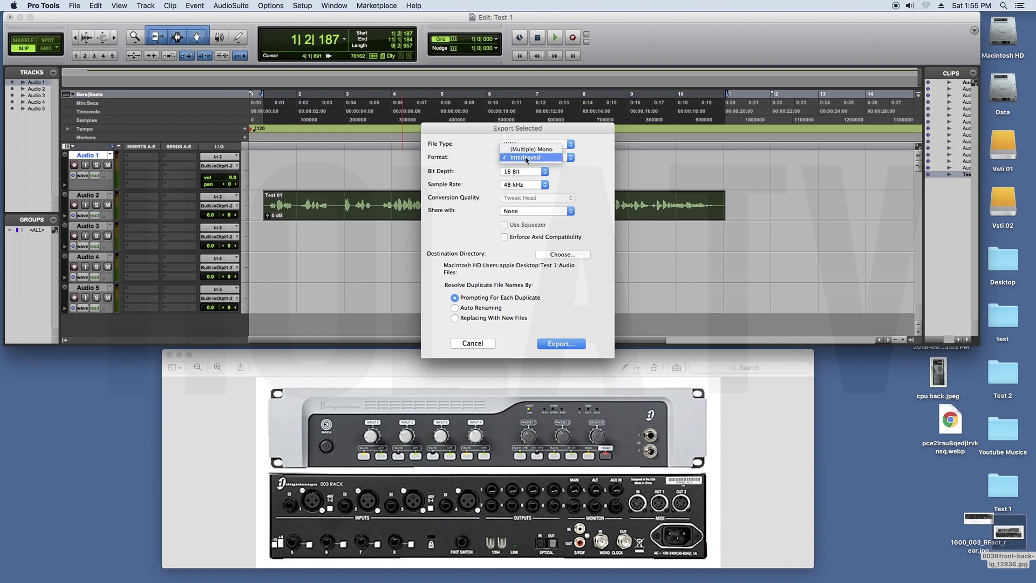
{"action": "left_click", "coordinate": [520, 172]}
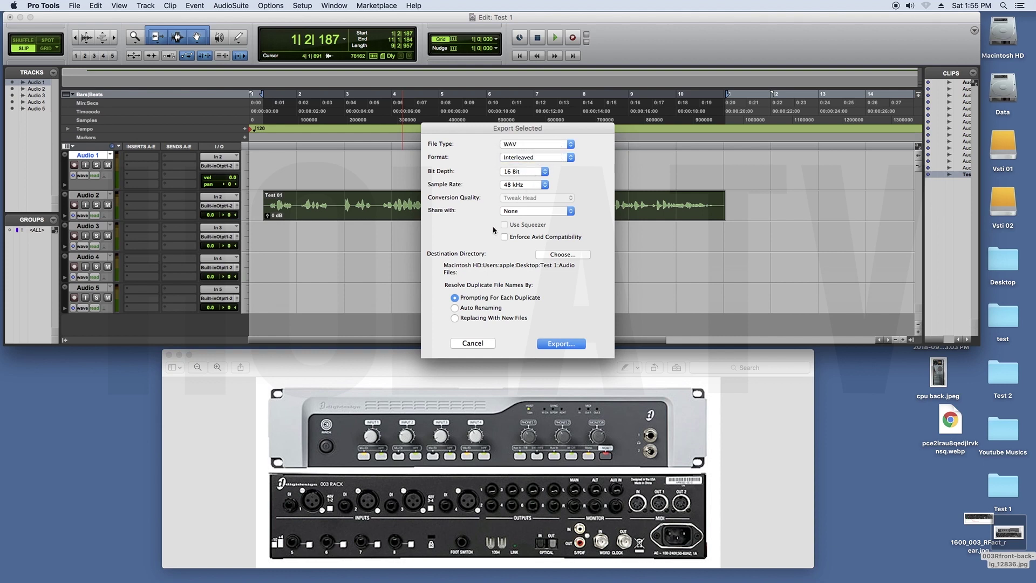
{"action": "left_click", "coordinate": [537, 211]}
{"action": "left_click", "coordinate": [518, 211]}
Choose the Desktop as the destination directory and export the Test 01 clip
{"action": "left_click", "coordinate": [563, 255]}
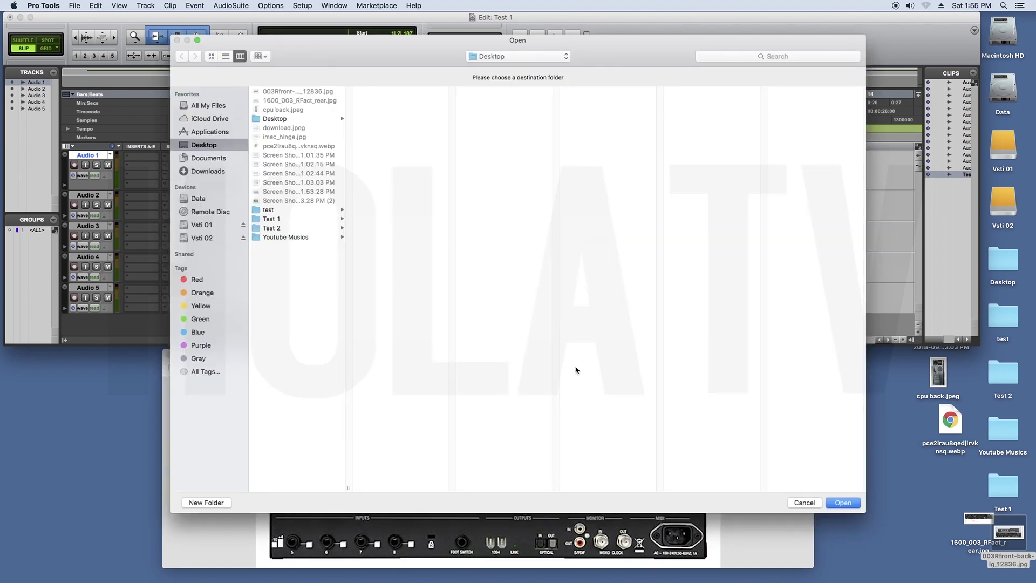
{"action": "left_click", "coordinate": [855, 505]}
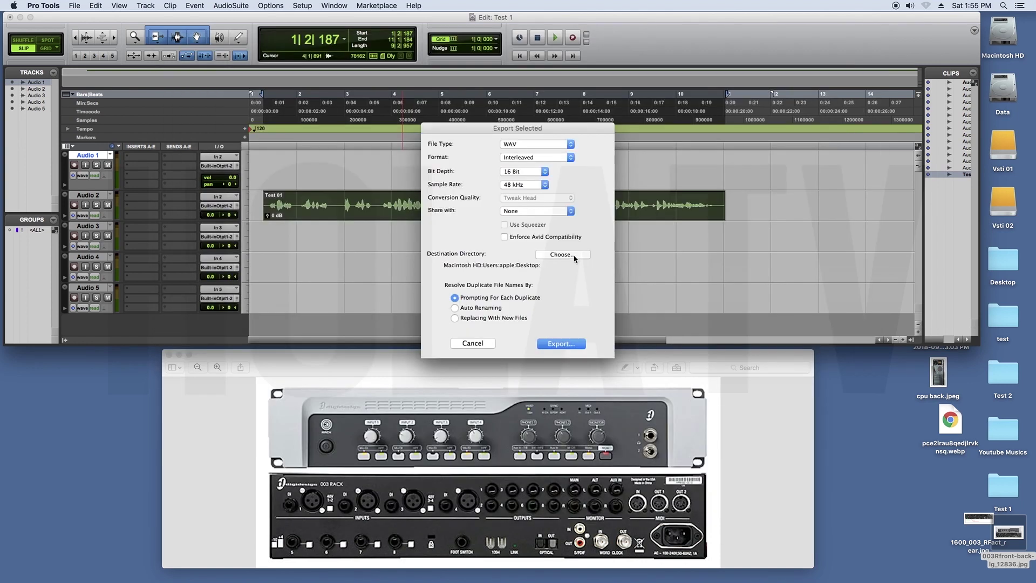
{"action": "left_click", "coordinate": [561, 344]}
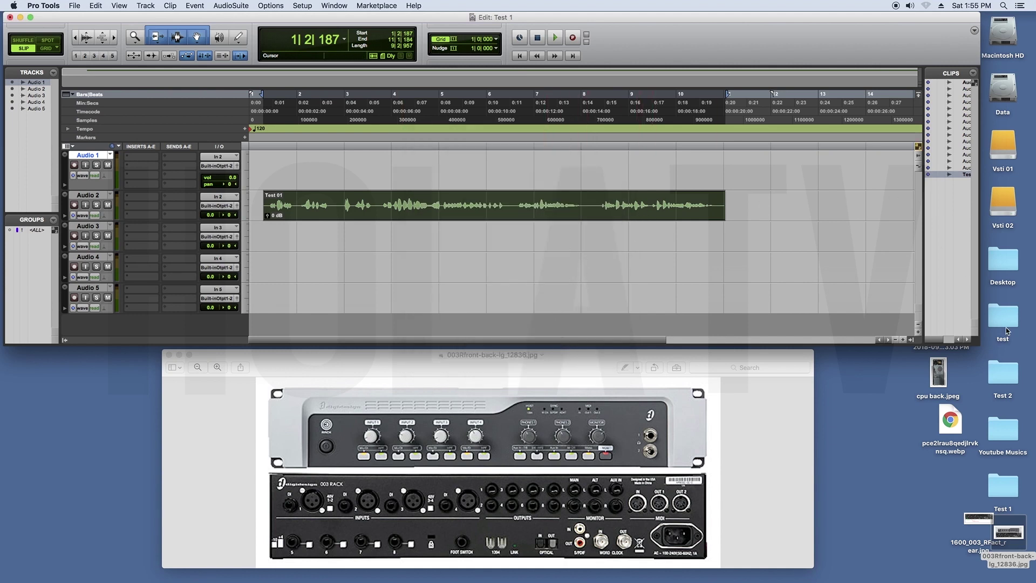
Narrow the Edit window to uncover the desktop icons, and move Test 01.wav to the empty desktop area beside cpu back.jpeg
{"action": "left_click_drag", "start_coordinate": [978, 344], "coordinate": [838, 345]}
{"action": "left_click", "coordinate": [881, 157]}
{"action": "left_click_drag", "start_coordinate": [882, 159], "coordinate": [870, 408]}
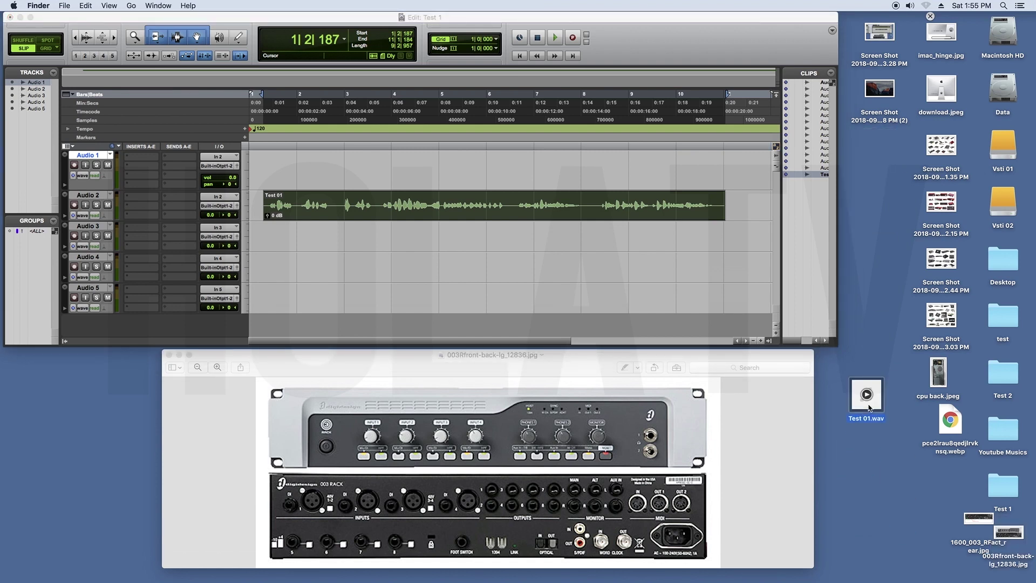
Preview the exported Test 01.wav with Quick Look, skipping ahead in the playback, and close the preview
{"action": "key", "text": "space"}
{"action": "left_click_drag", "start_coordinate": [405, 372], "coordinate": [460, 373]}
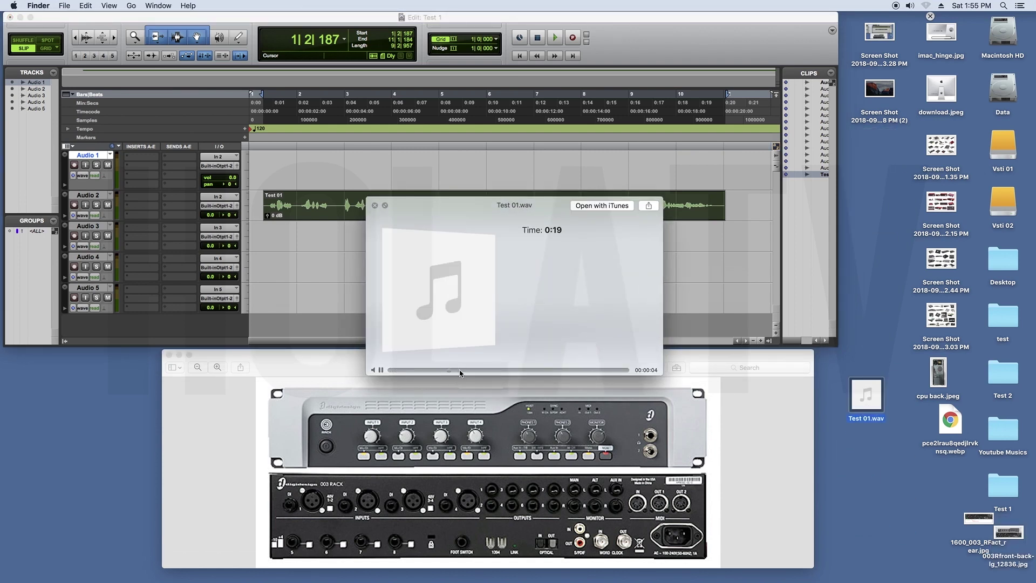
{"action": "key", "text": "space"}
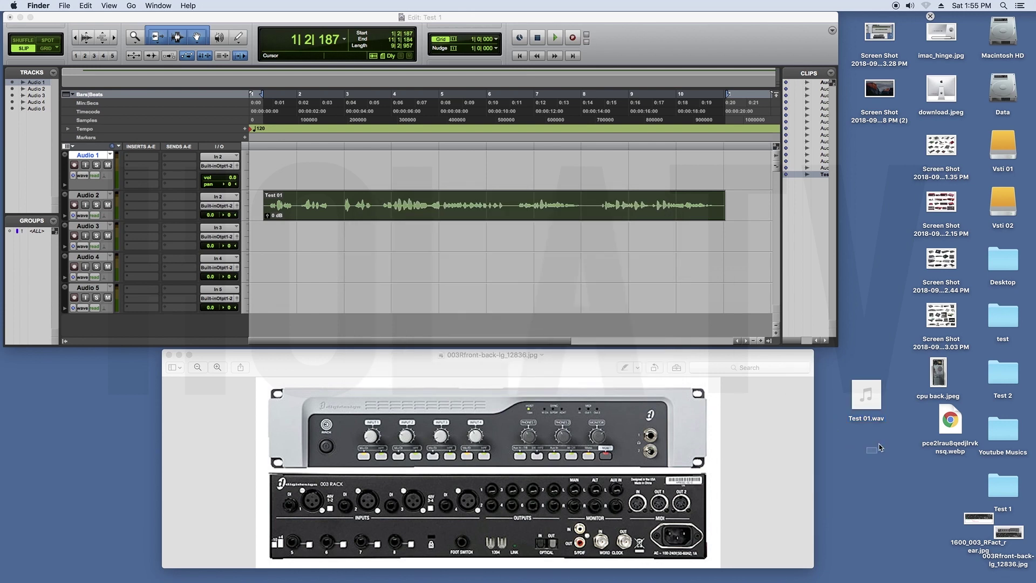
Move Test 01.wav back below the screenshot files on the desktop, return to Pro Tools and deselect the Test 01 clip
{"action": "left_click_drag", "start_coordinate": [875, 409], "coordinate": [889, 171]}
{"action": "left_click", "coordinate": [890, 196]}
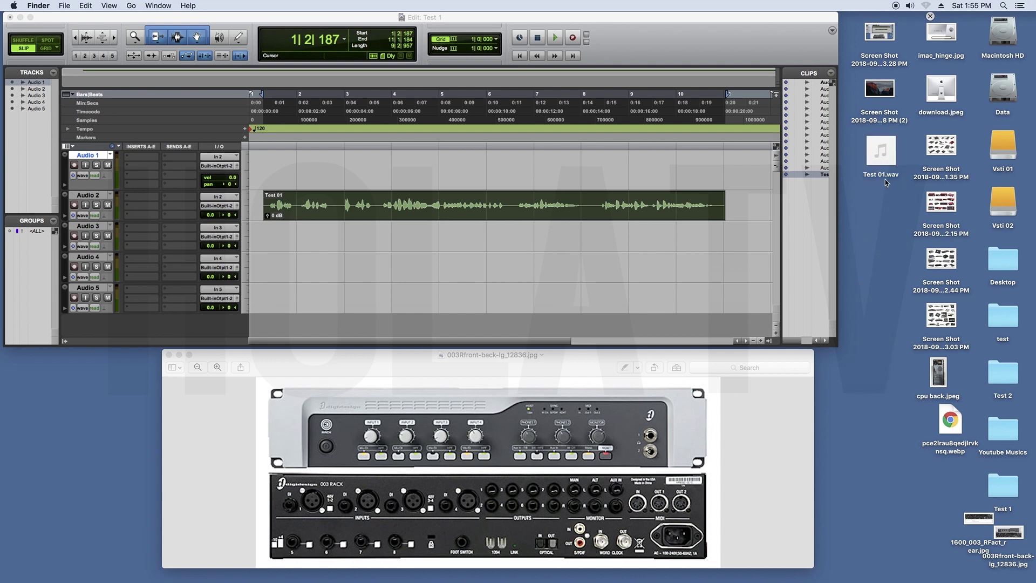
{"action": "left_click", "coordinate": [730, 214]}
{"action": "left_click", "coordinate": [591, 205]}
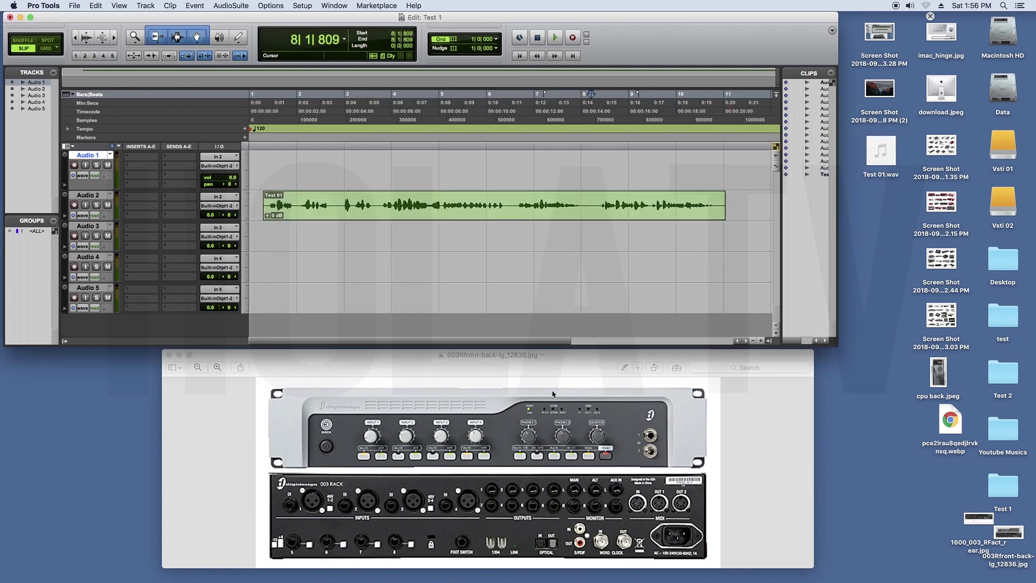